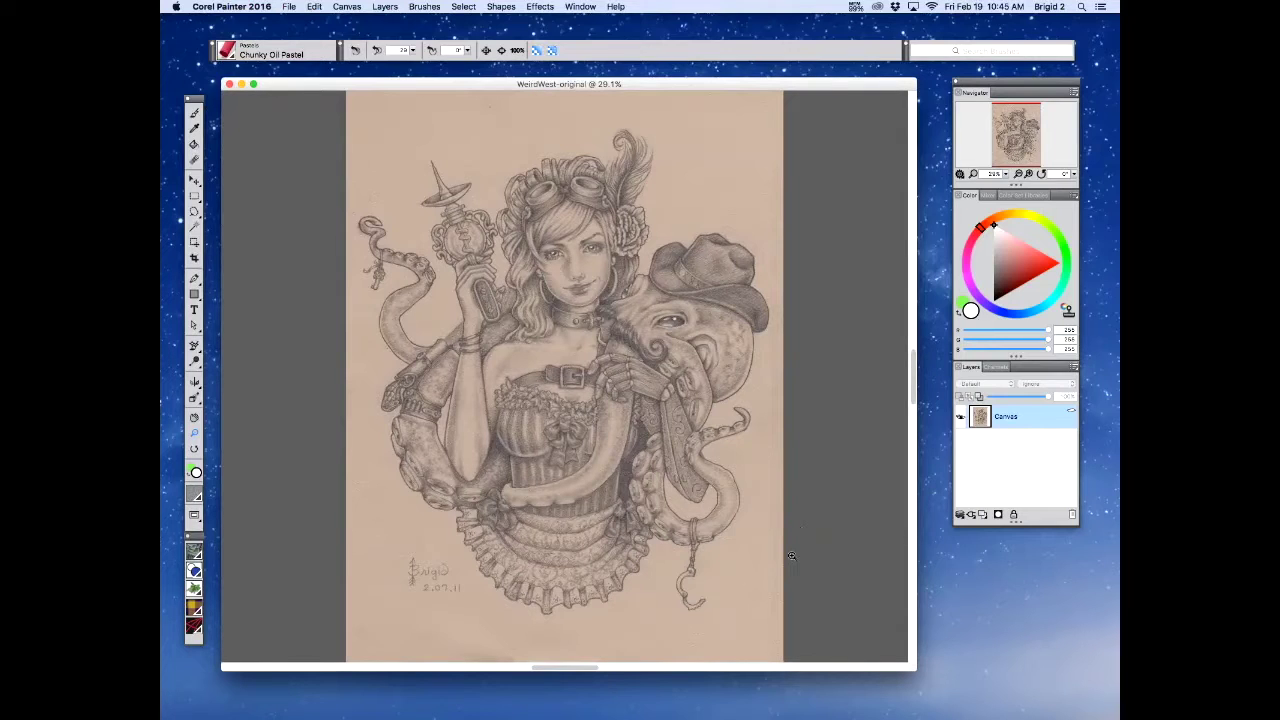
- Magnify the face and torso, scroll the view up, and enlarge the document window
{"action": "left_click_drag", "start_coordinate": [475, 215], "coordinate": [694, 458]}
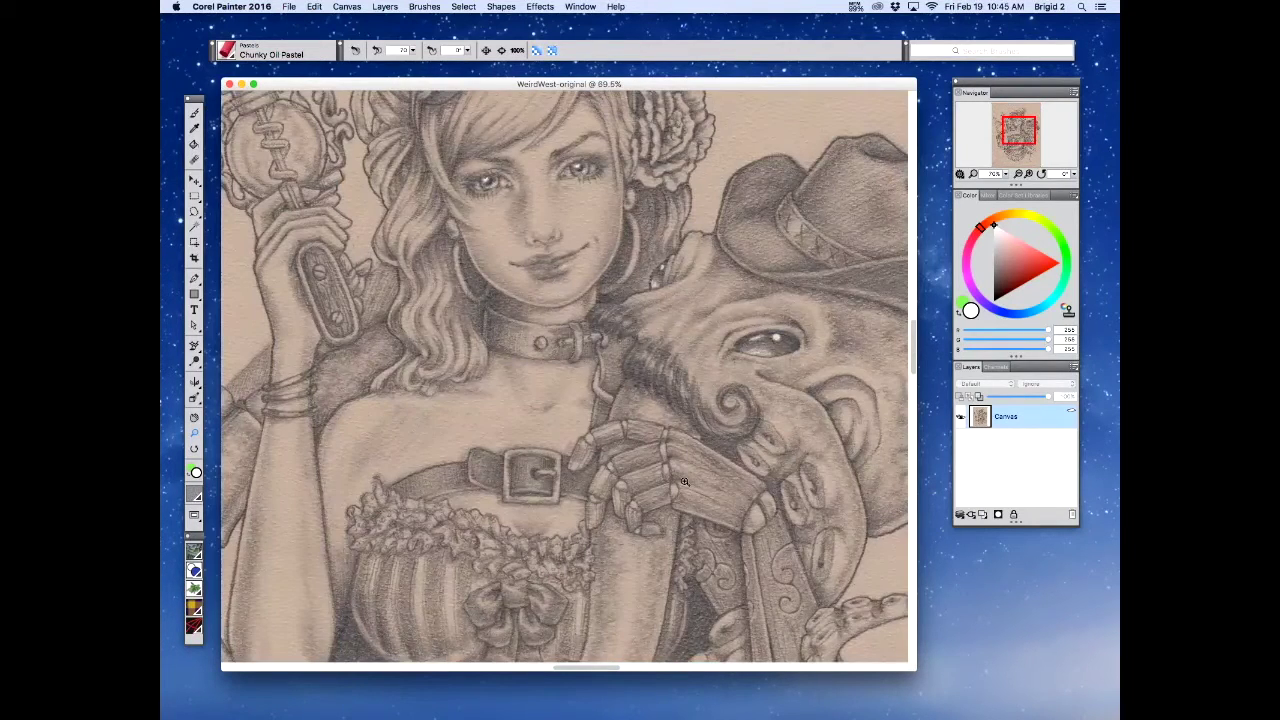
{"action": "left_click_drag", "start_coordinate": [914, 358], "coordinate": [916, 282]}
{"action": "left_click_drag", "start_coordinate": [914, 670], "coordinate": [935, 676]}
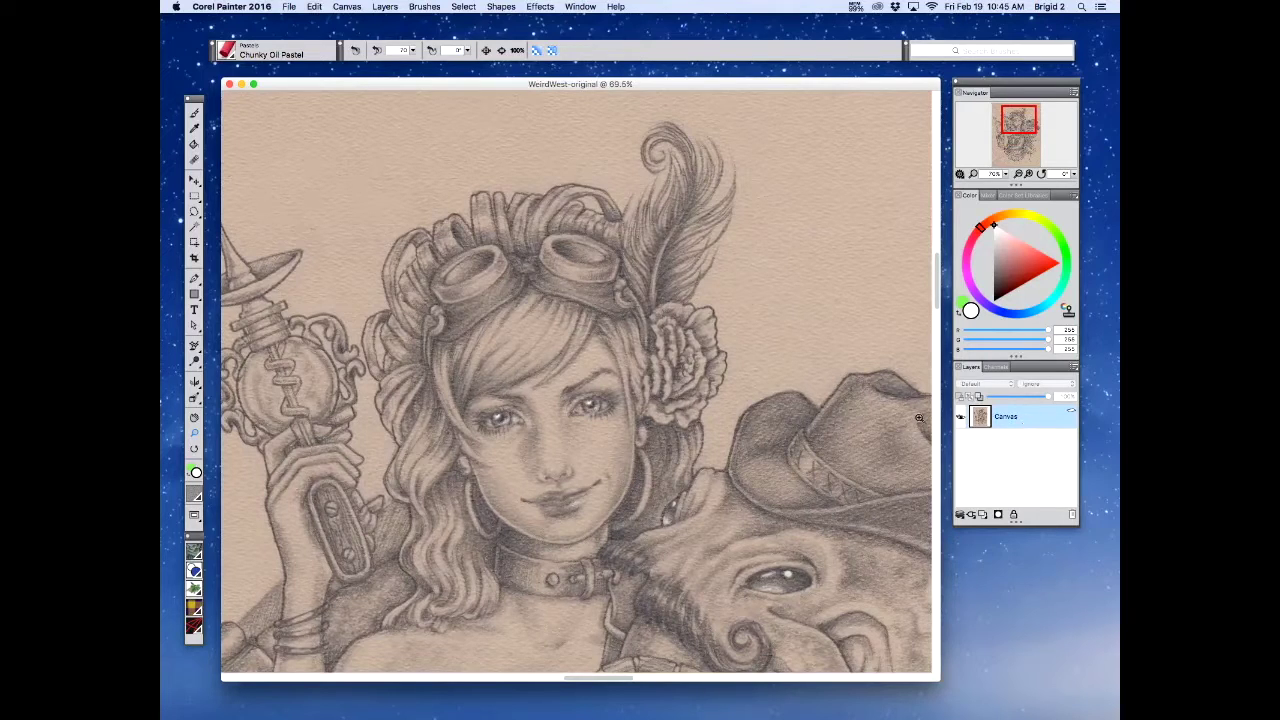
- Select the entire image and float it onto a new layer with the Layer Adjuster
{"action": "left_click", "coordinate": [465, 7]}
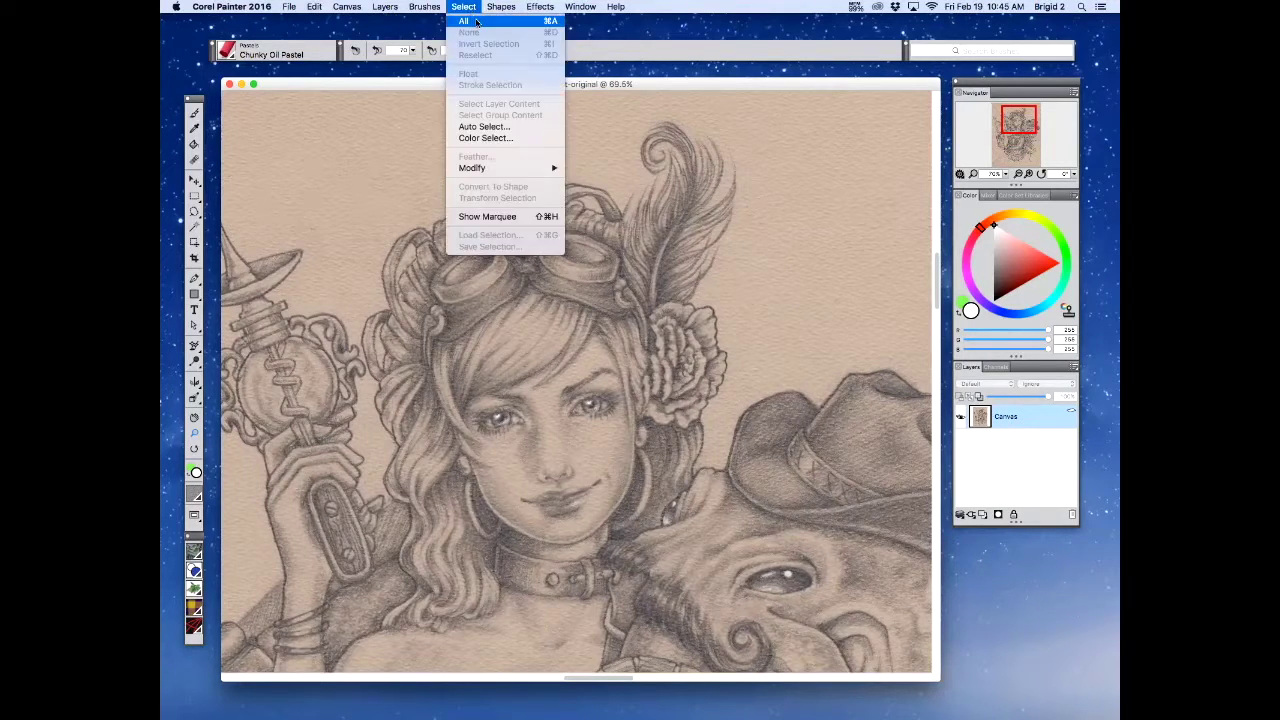
{"action": "left_click", "coordinate": [481, 30]}
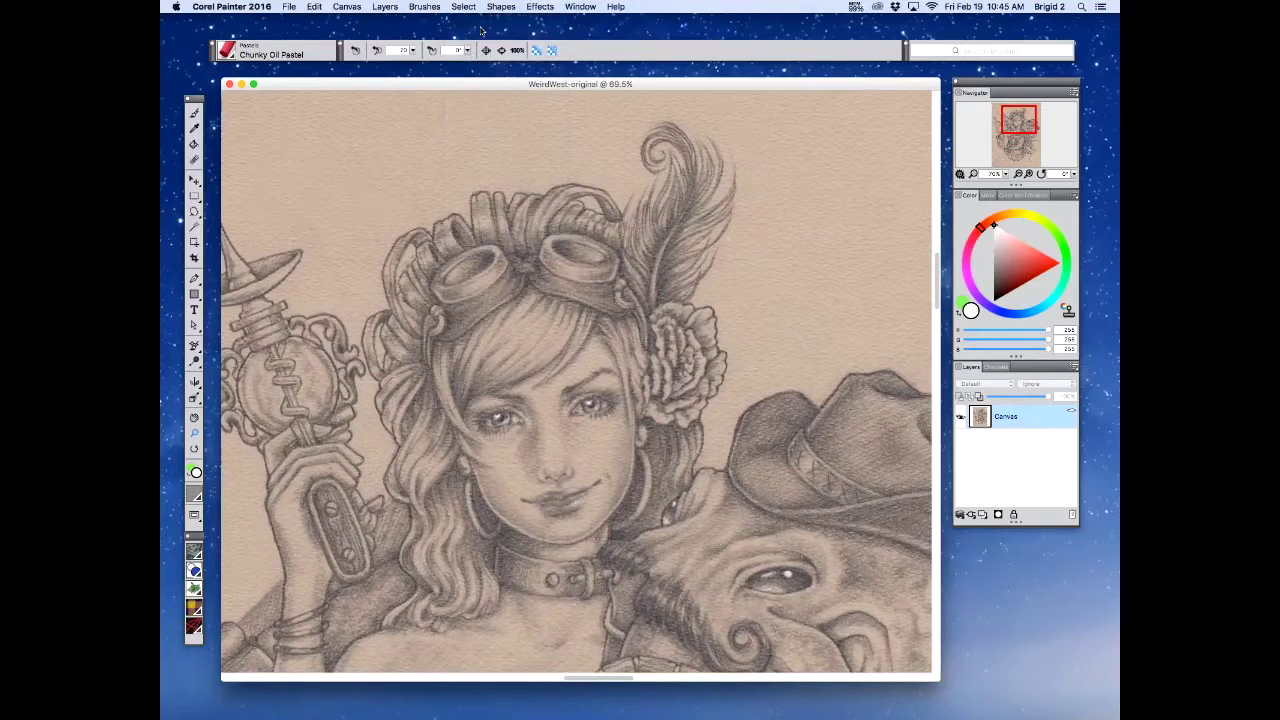
{"action": "left_click", "coordinate": [195, 179]}
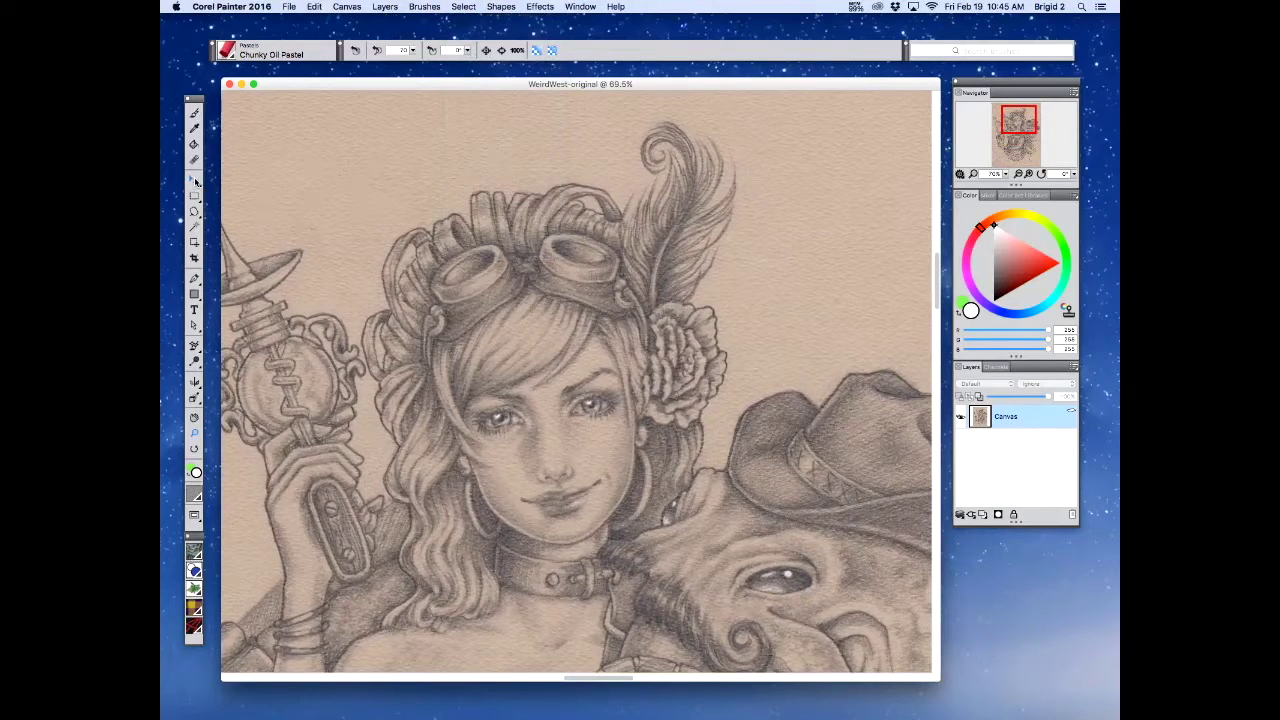
{"action": "left_click", "coordinate": [433, 156]}
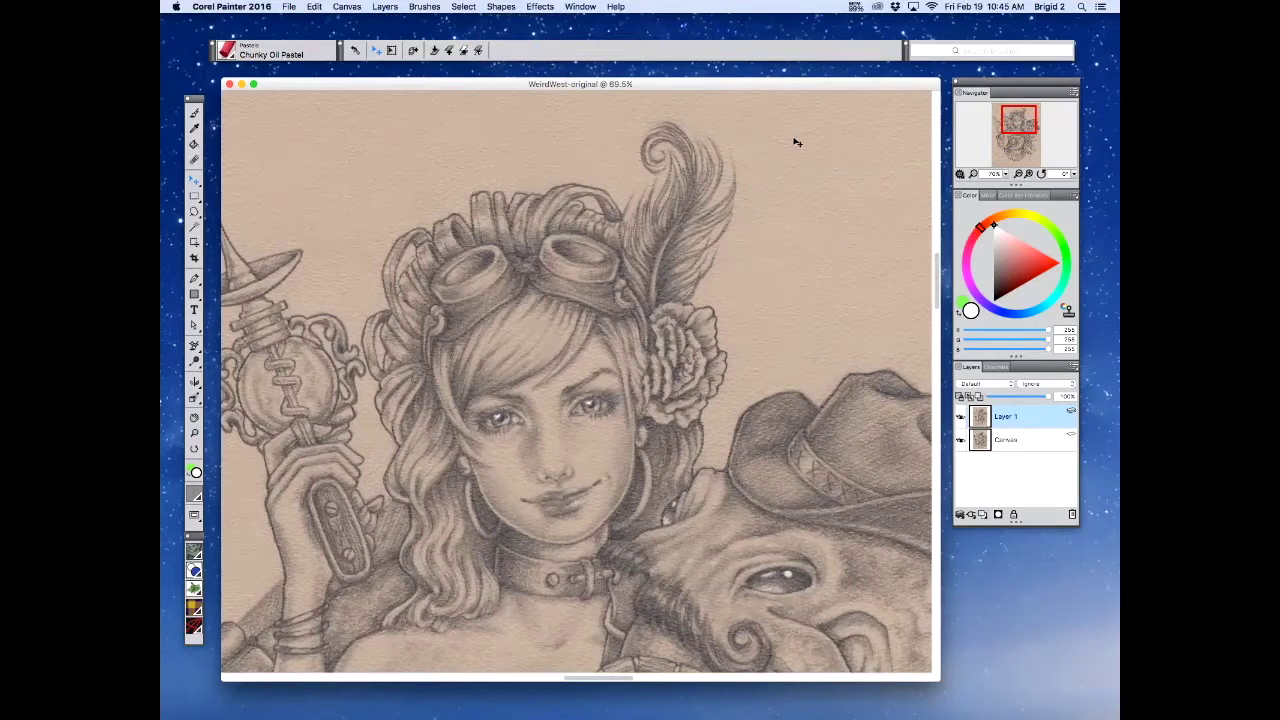
- Zoom out, undo the float, then float the selected drawing into Layer 1 again
{"action": "left_click", "coordinate": [194, 432]}
{"action": "left_click", "coordinate": [583, 293], "text": "alt"}
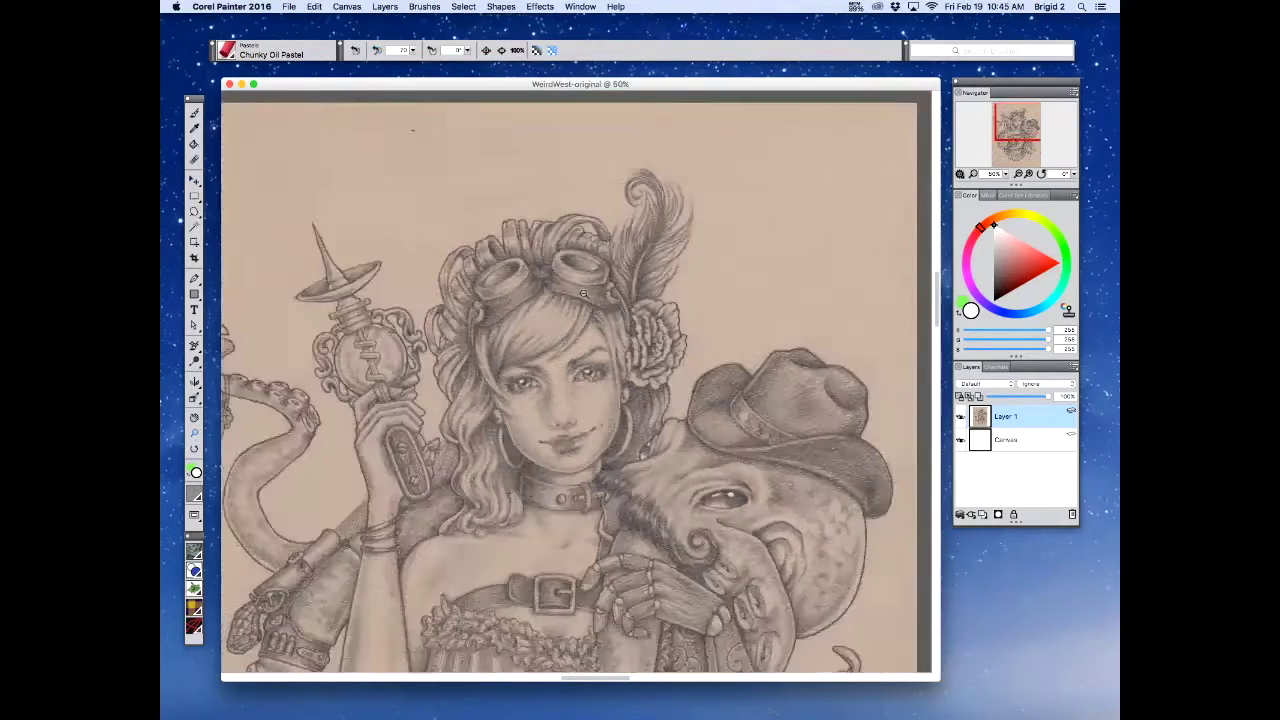
{"action": "left_click", "coordinate": [583, 293], "text": "alt"}
{"action": "left_click", "coordinate": [314, 6]}
{"action": "left_click", "coordinate": [319, 20]}
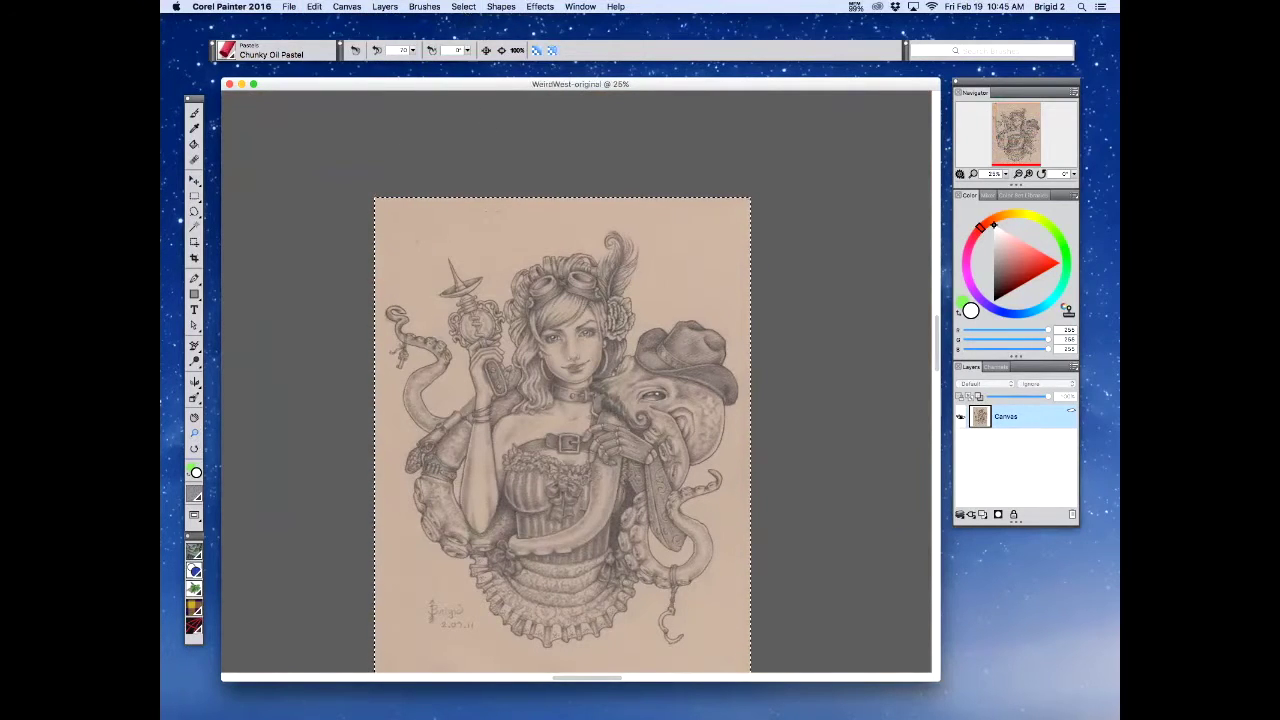
{"action": "left_click", "coordinate": [194, 178]}
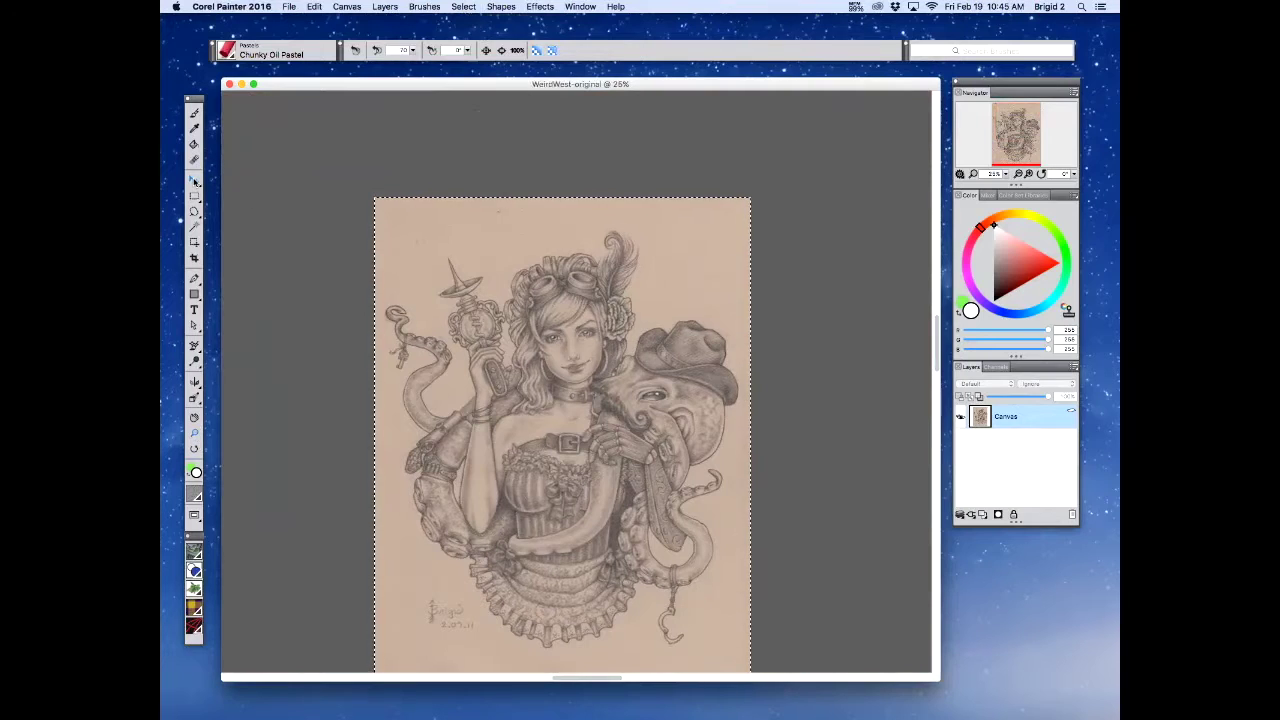
{"action": "left_click", "coordinate": [694, 262]}
{"action": "scroll", "coordinate": [692, 263], "scroll_direction": "down", "scroll_amount": 5}
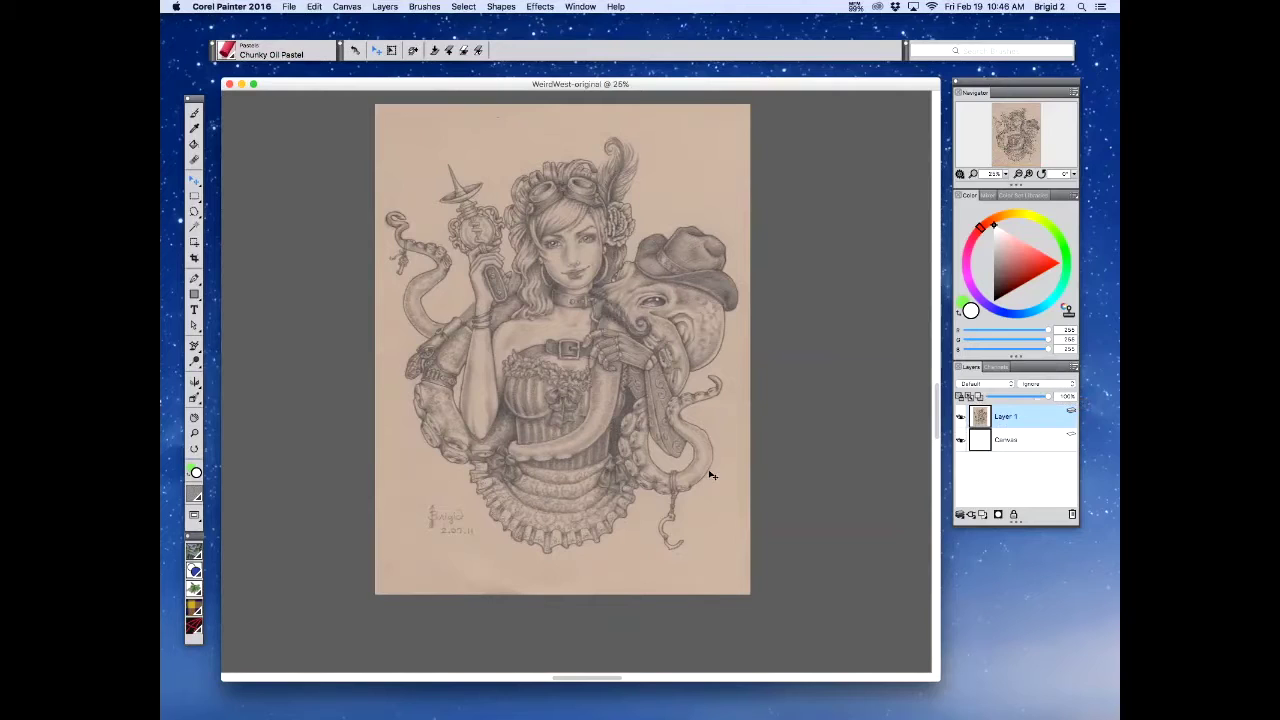
- Set Layer 1's composite method to Multiply and add a new Layer 2 above the Canvas
{"action": "left_click", "coordinate": [993, 385]}
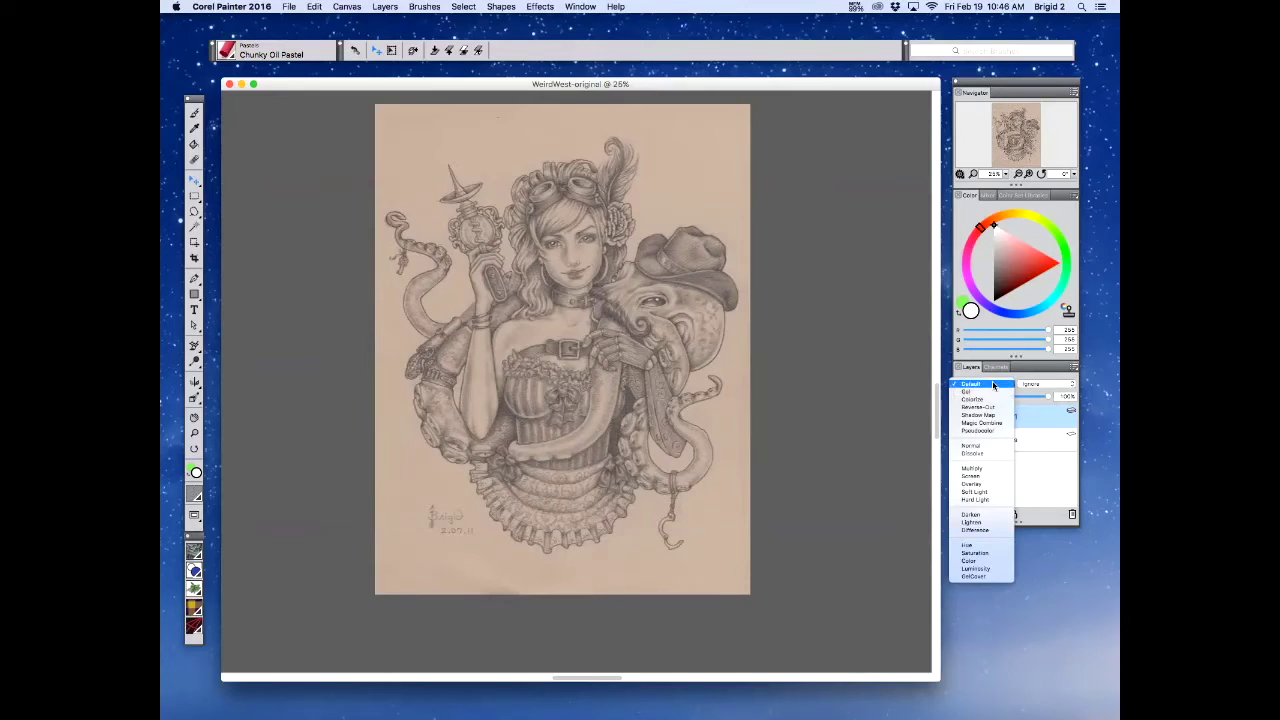
{"action": "left_click", "coordinate": [976, 469]}
{"action": "left_click", "coordinate": [1006, 440]}
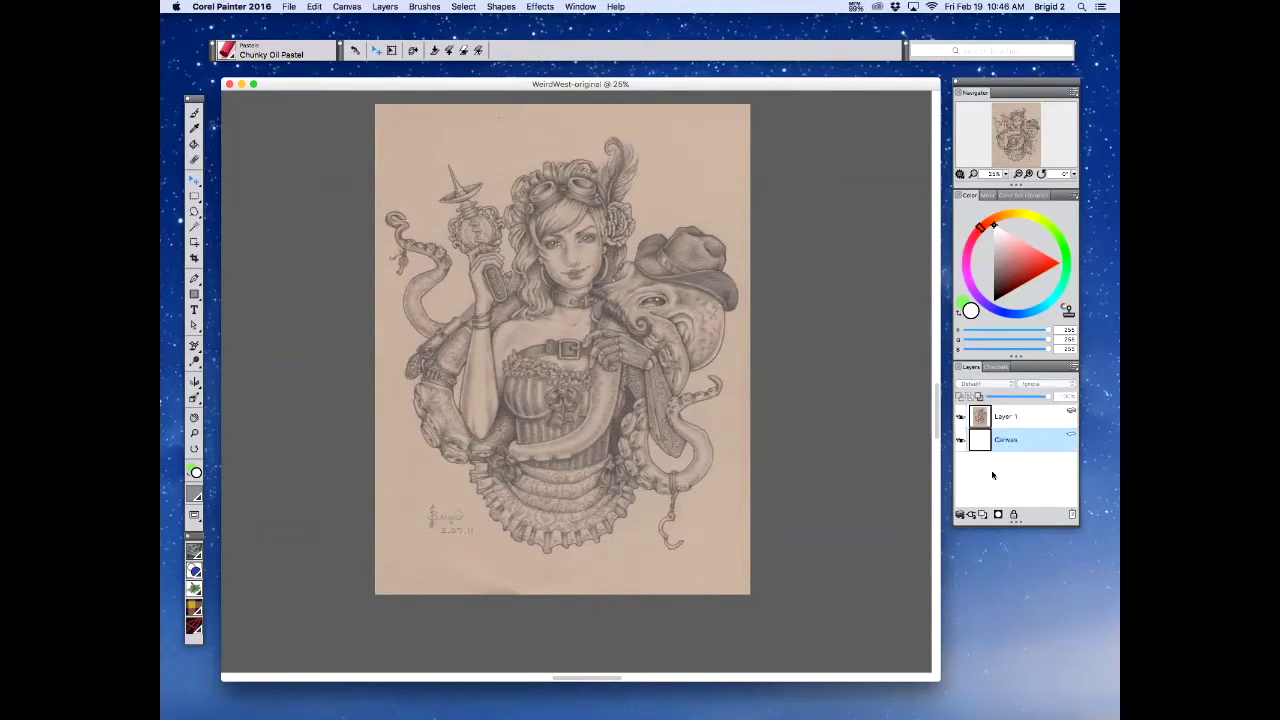
{"action": "left_click", "coordinate": [982, 515]}
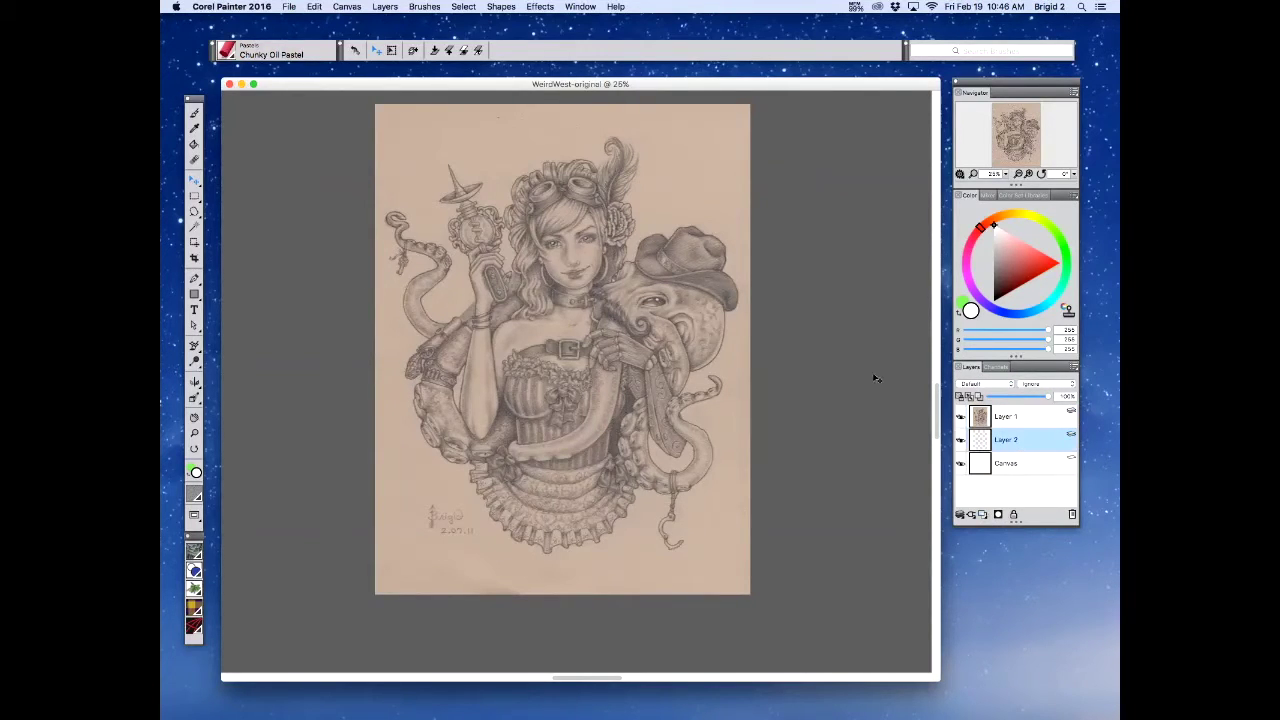
- Pick a slightly darkened green as the painting colour
{"action": "left_click", "coordinate": [1061, 240]}
{"action": "left_click", "coordinate": [1031, 255]}
{"action": "left_click", "coordinate": [1024, 261]}
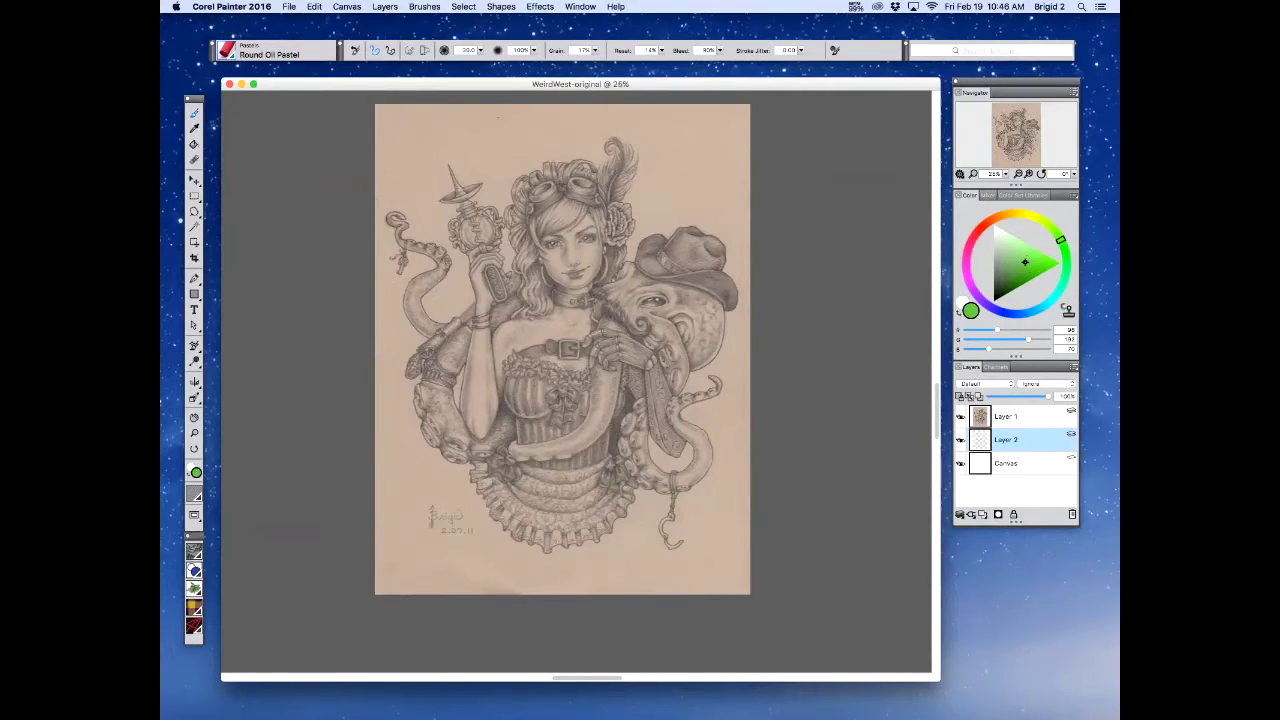
- Paint green pastel over the chest and belt, set Layer 1 to Gel, reselect Layer 2
{"action": "mouse_move", "coordinate": [645, 313]}
{"action": "left_mouse_down"}
{"action": "mouse_move", "coordinate": [534, 370]}
{"action": "mouse_move", "coordinate": [620, 305]}
{"action": "mouse_move", "coordinate": [540, 345]}
{"action": "mouse_move", "coordinate": [500, 335]}
{"action": "mouse_move", "coordinate": [627, 262]}
{"action": "mouse_move", "coordinate": [495, 300]}
{"action": "mouse_move", "coordinate": [610, 230]}
{"action": "mouse_move", "coordinate": [490, 280]}
{"action": "mouse_move", "coordinate": [608, 200]}
{"action": "mouse_move", "coordinate": [620, 232]}
{"action": "mouse_move", "coordinate": [605, 278]}
{"action": "mouse_move", "coordinate": [645, 300]}
{"action": "left_mouse_up"}
{"action": "mouse_move", "coordinate": [567, 349]}
{"action": "left_mouse_down"}
{"action": "mouse_move", "coordinate": [650, 330]}
{"action": "mouse_move", "coordinate": [560, 385]}
{"action": "mouse_move", "coordinate": [650, 350]}
{"action": "mouse_move", "coordinate": [573, 398]}
{"action": "mouse_move", "coordinate": [592, 396]}
{"action": "left_mouse_up"}
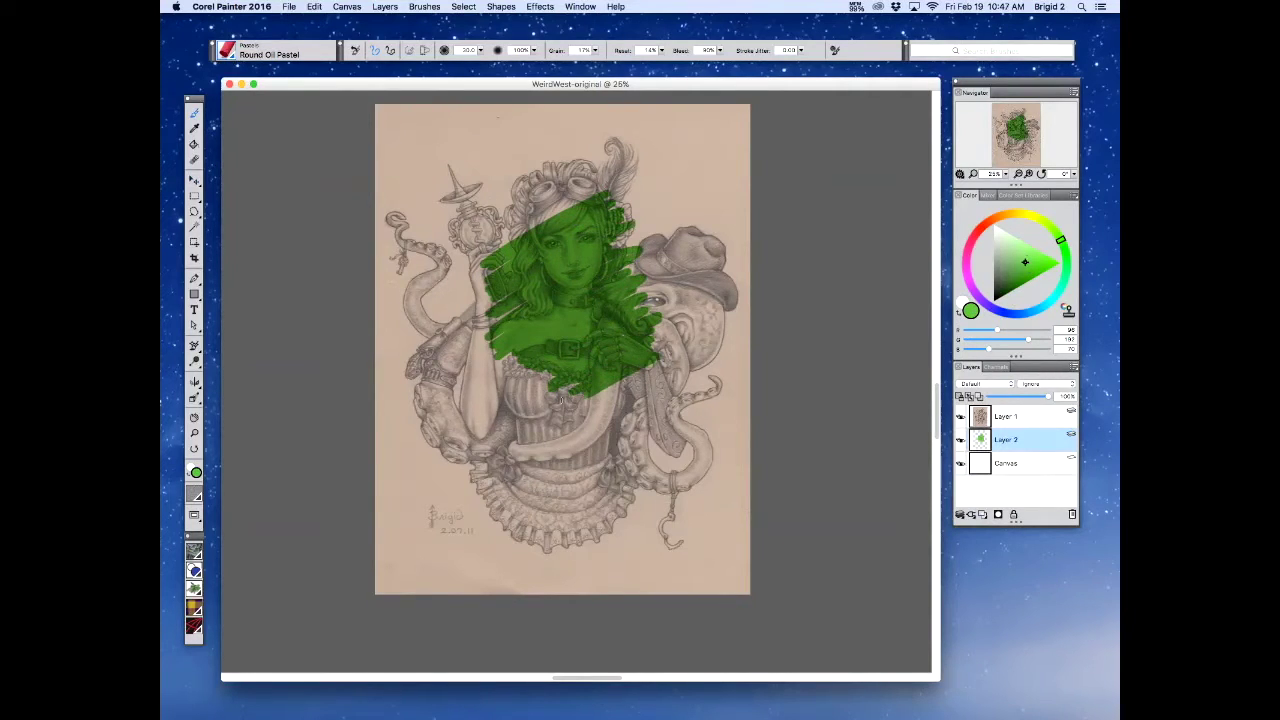
{"action": "left_click", "coordinate": [1007, 418]}
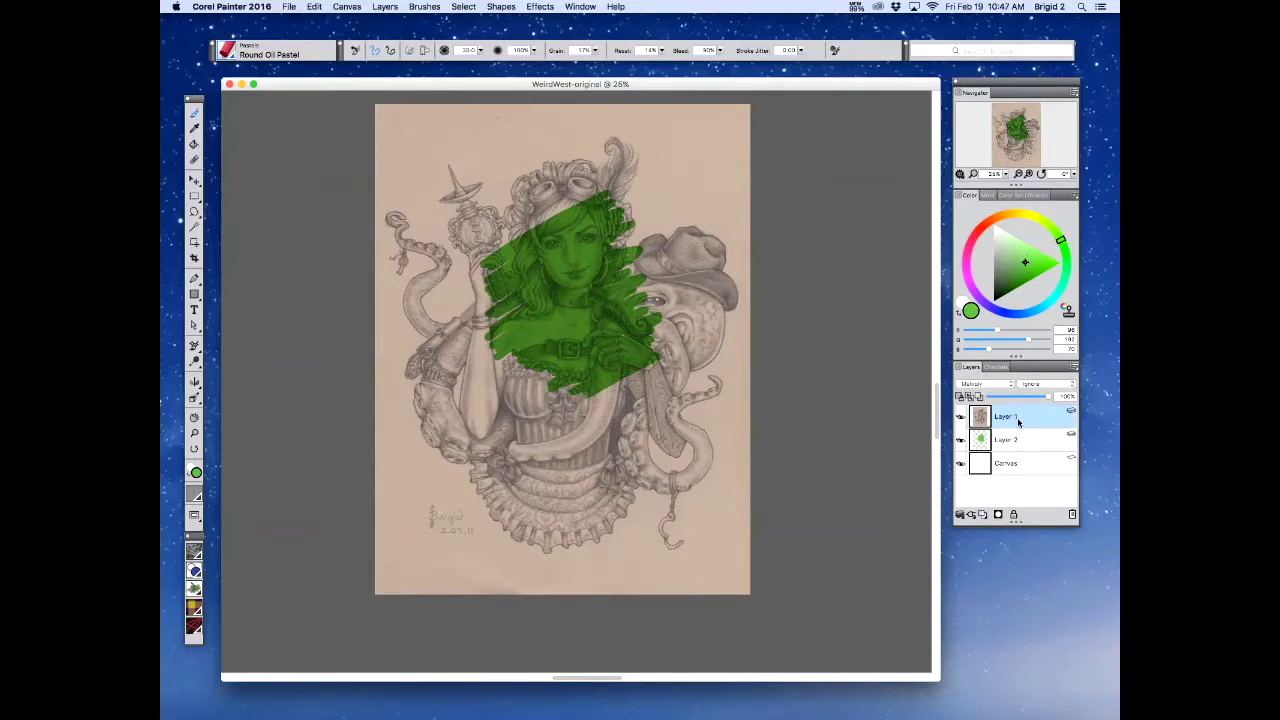
{"action": "left_click", "coordinate": [999, 385]}
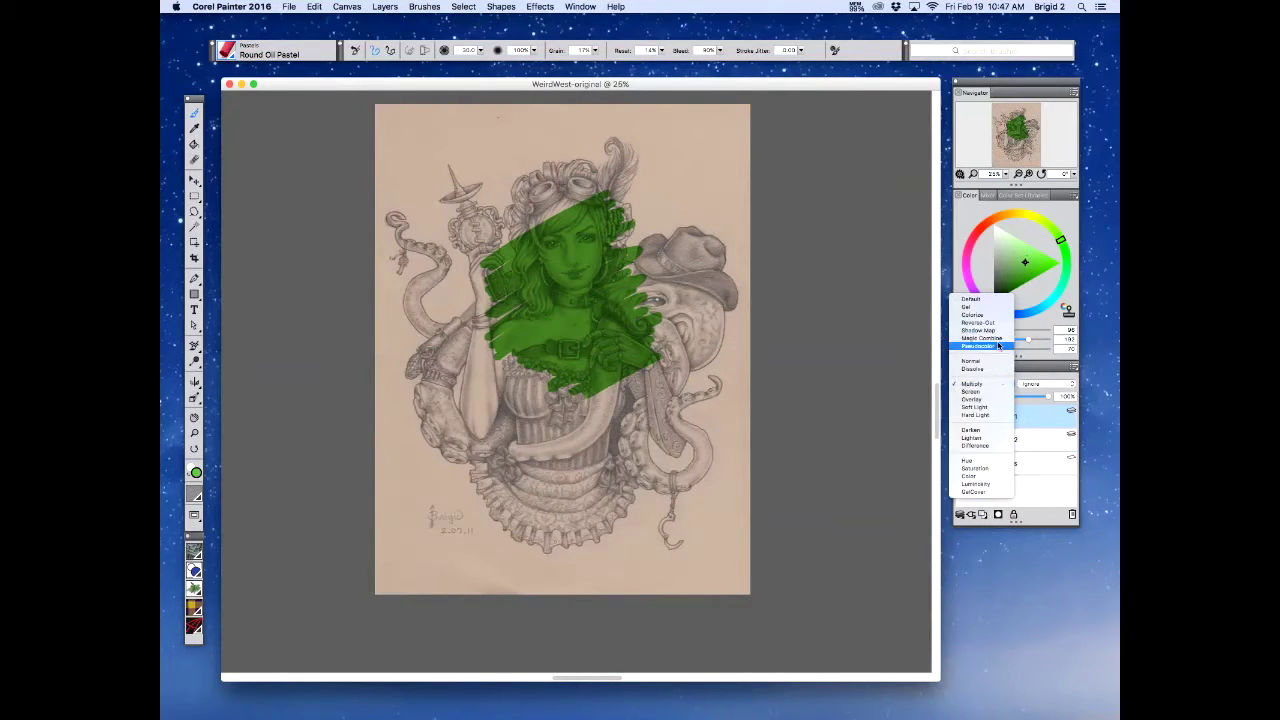
{"action": "left_click", "coordinate": [990, 307]}
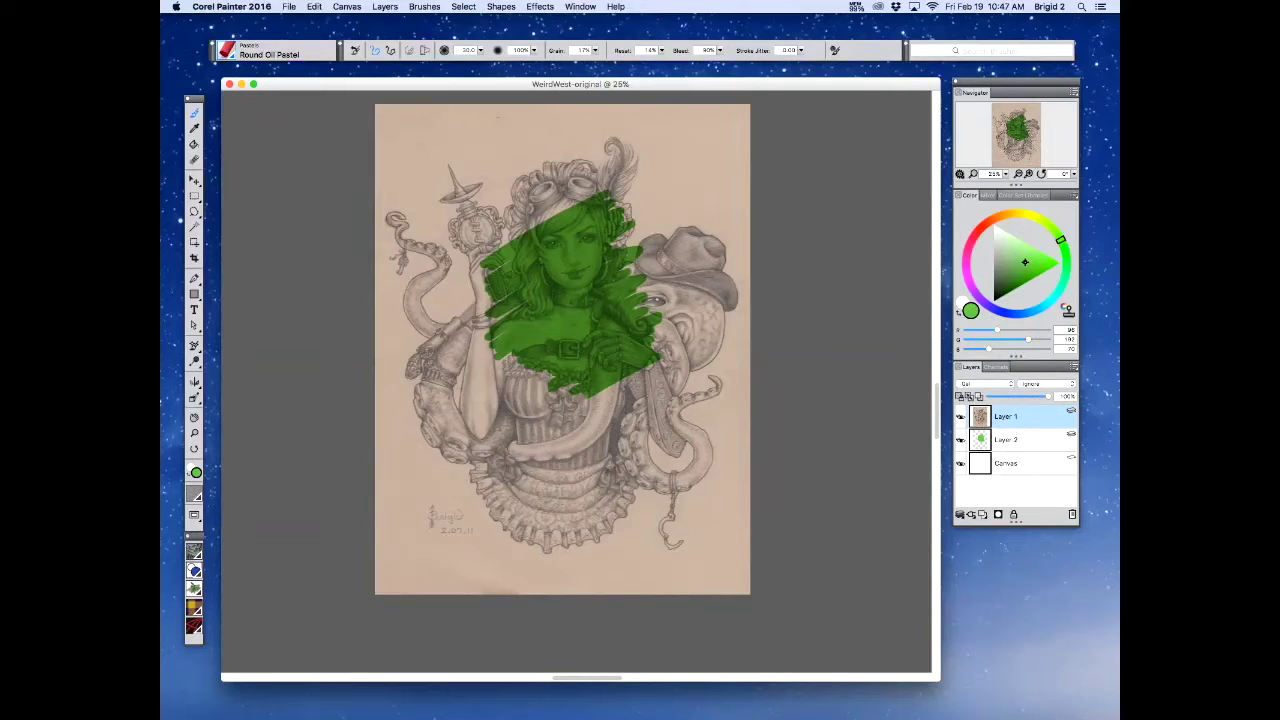
{"action": "left_click", "coordinate": [1005, 442]}
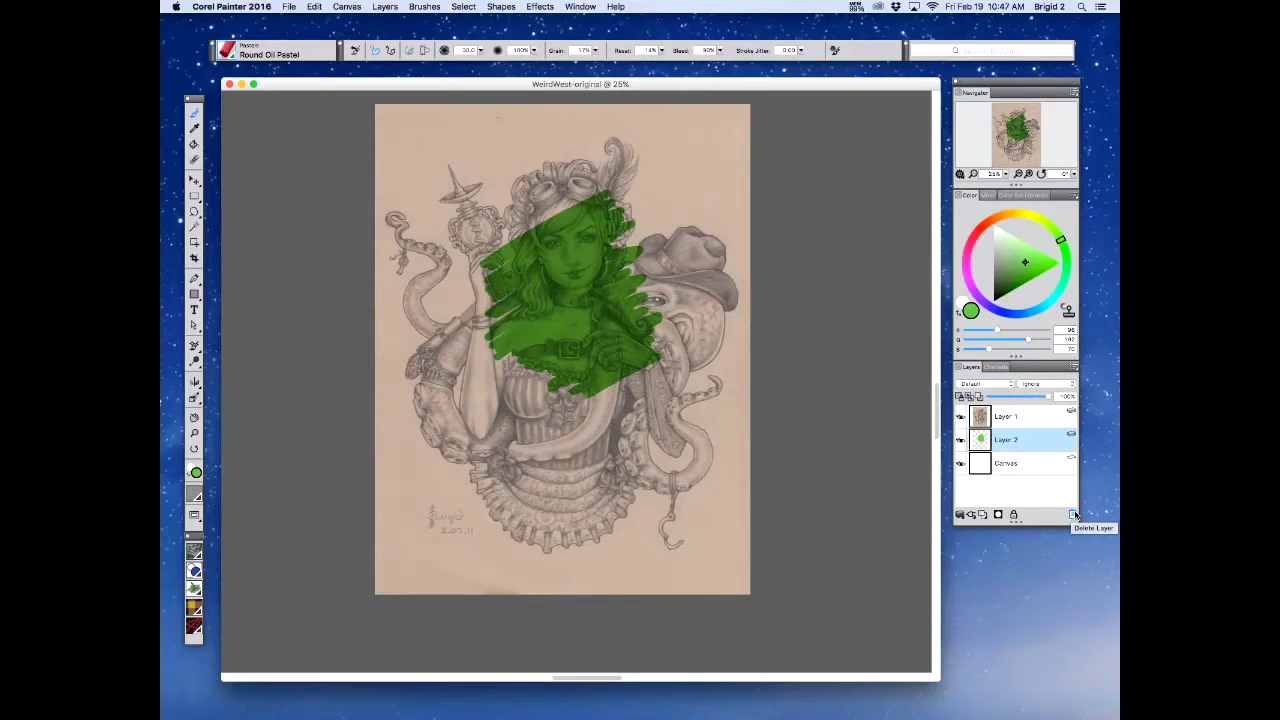
- Delete the green test Layer 2 and begin renaming Layer 1
{"action": "left_click", "coordinate": [1073, 515]}
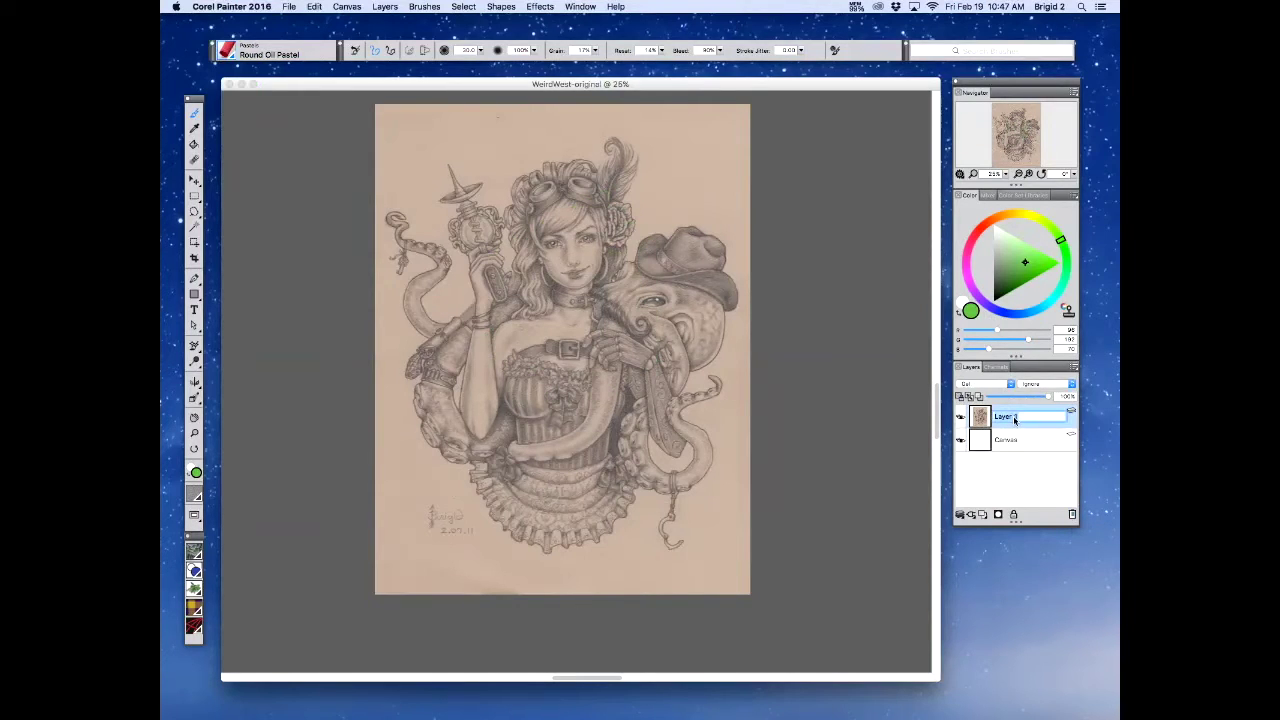
{"action": "double_click", "coordinate": [1005, 420]}
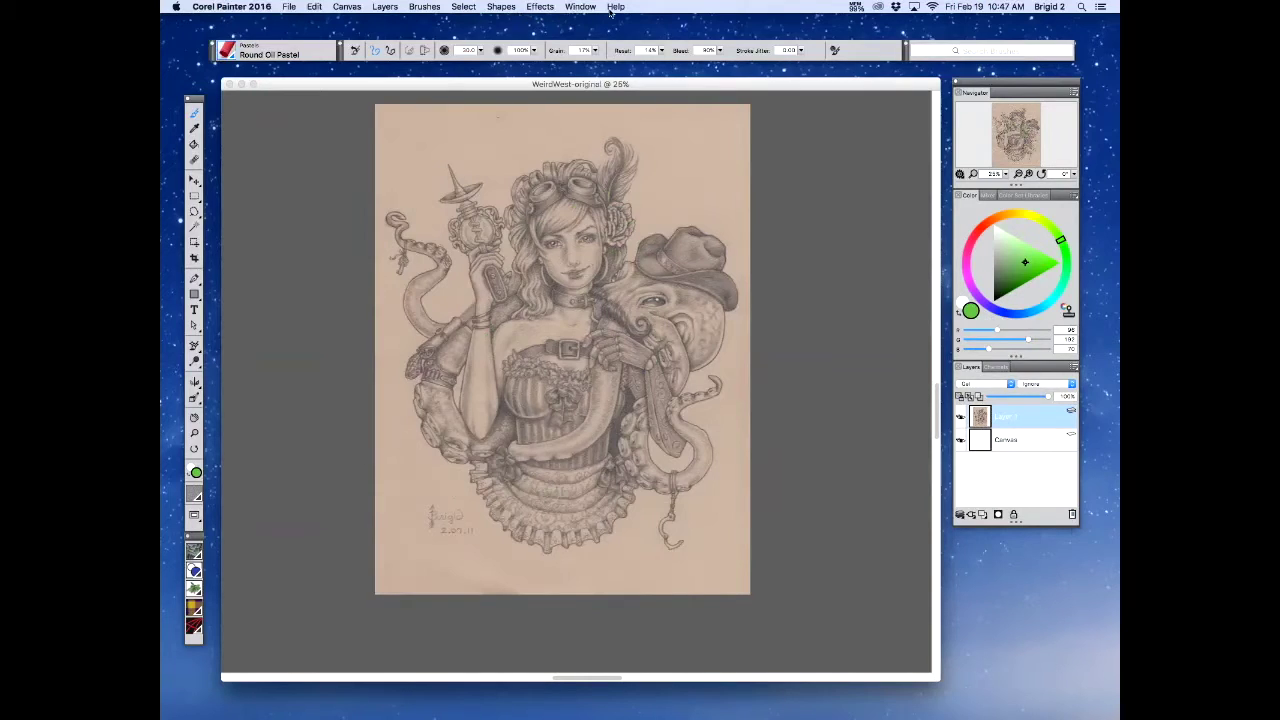
{"action": "left_click", "coordinate": [463, 8]}
- Desaturate Layer 1 to grey with Adjust Colors, Saturation at -139%
{"action": "mouse_move", "coordinate": [534, 8]}
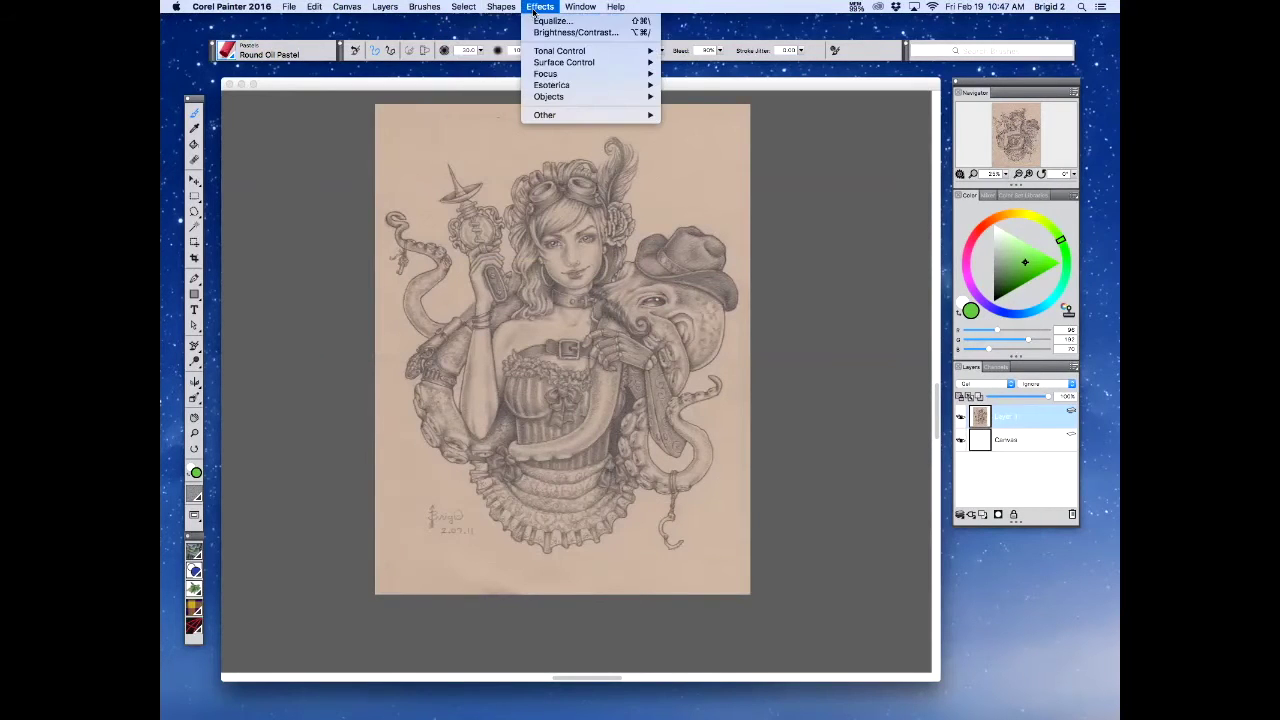
{"action": "mouse_move", "coordinate": [546, 51]}
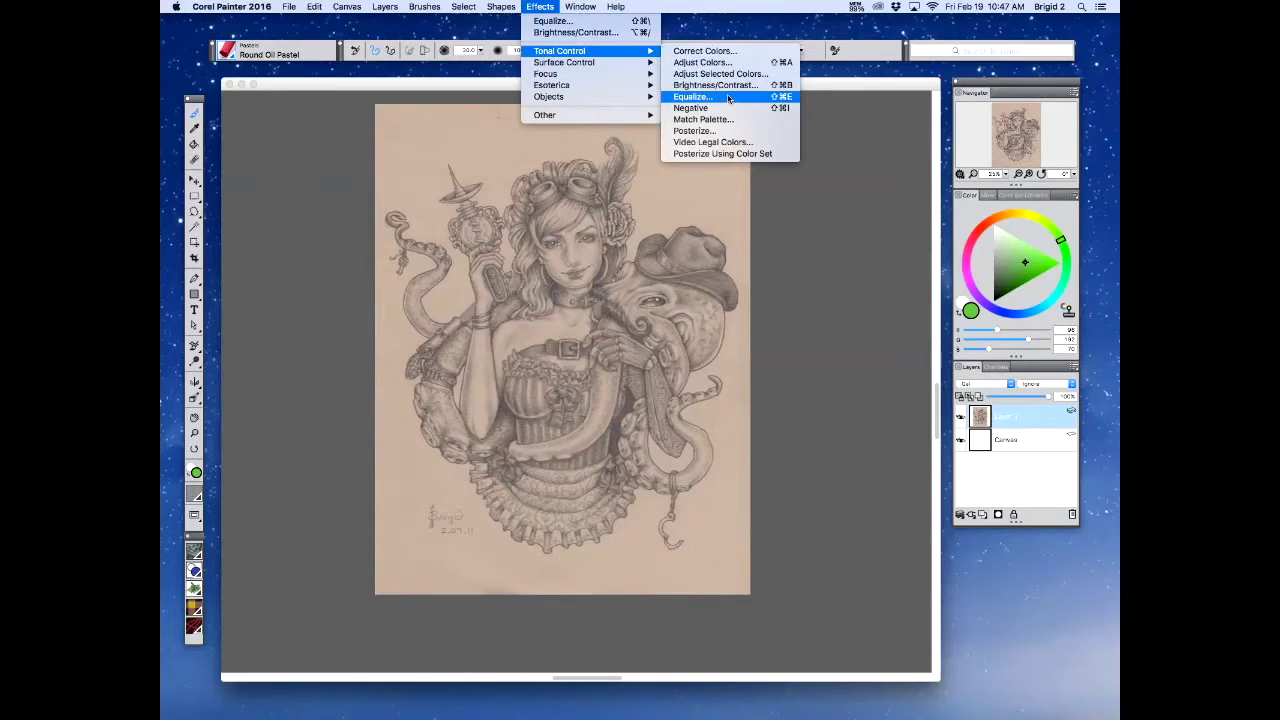
{"action": "left_click", "coordinate": [750, 64]}
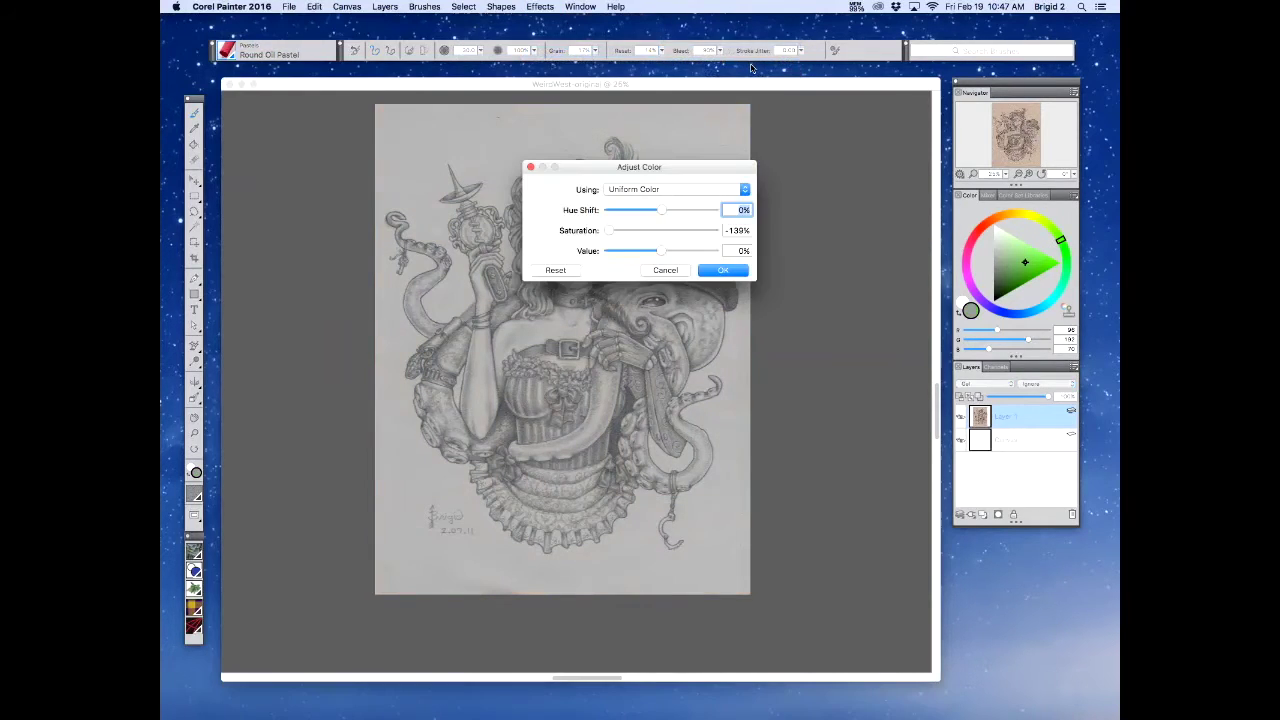
{"action": "left_click_drag", "start_coordinate": [692, 166], "coordinate": [876, 178]}
{"action": "left_click", "coordinate": [745, 284]}
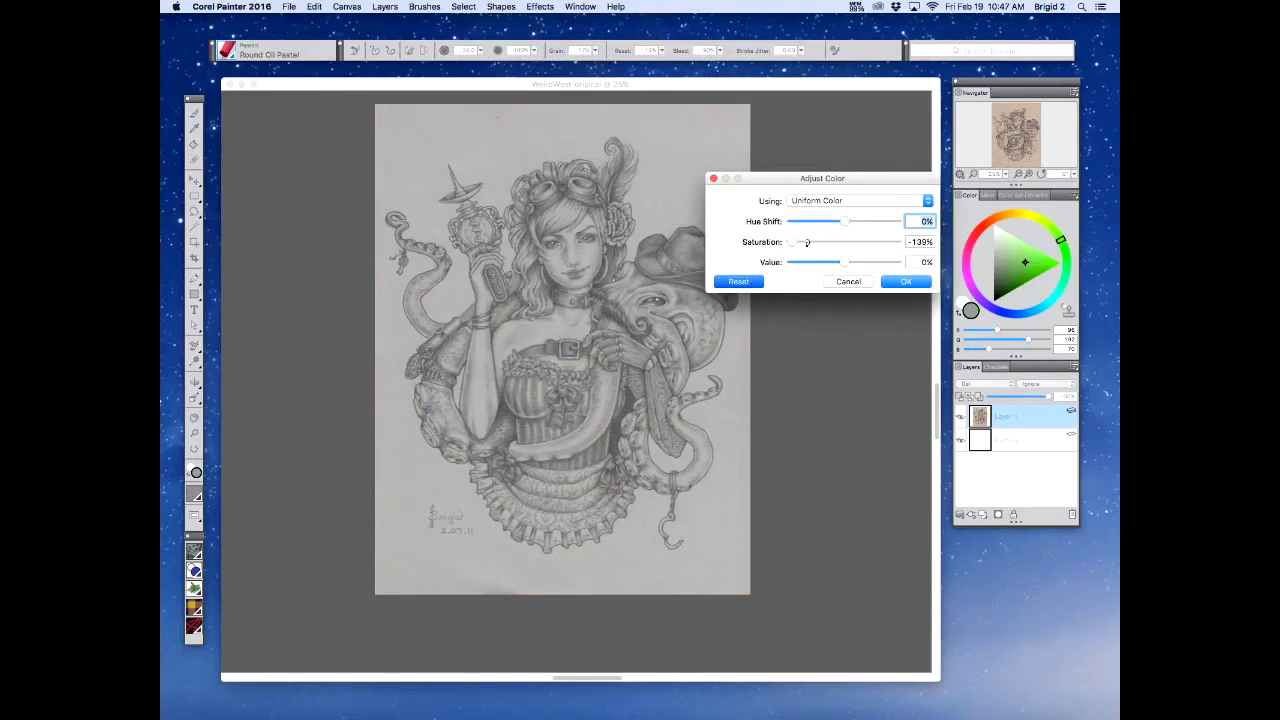
{"action": "left_click_drag", "start_coordinate": [843, 246], "coordinate": [748, 261]}
{"action": "left_click", "coordinate": [892, 282]}
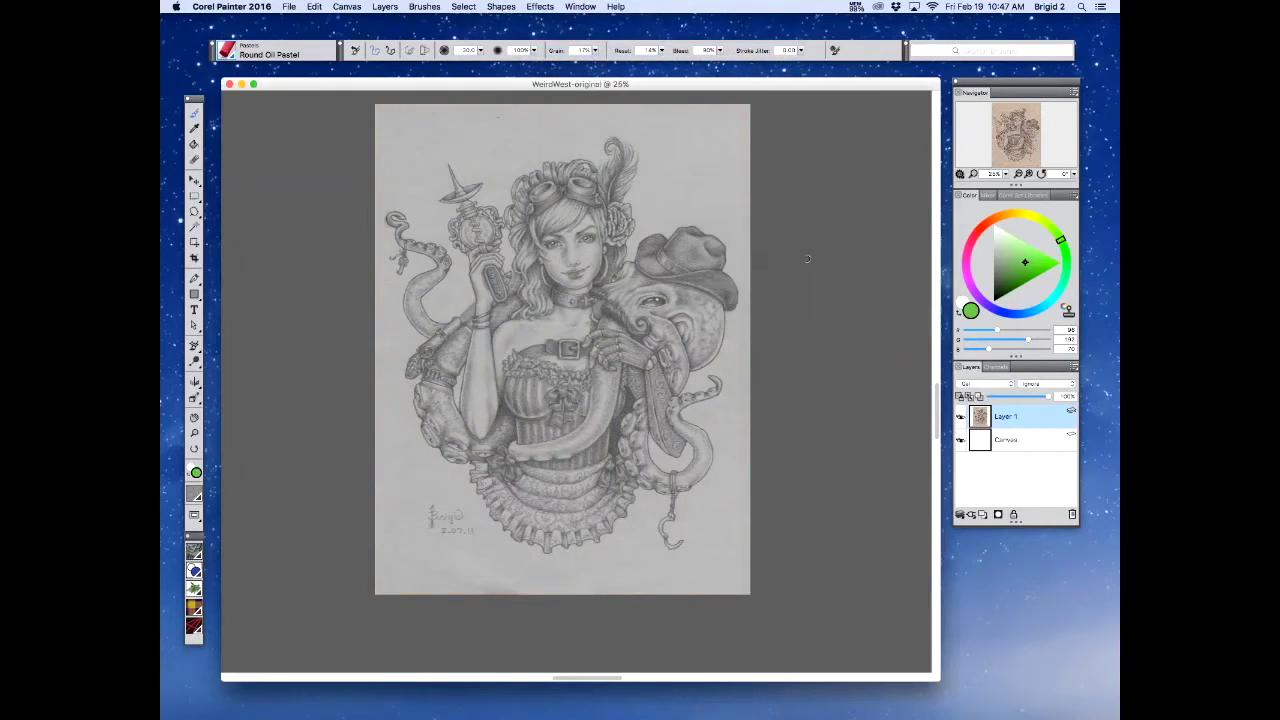
- Equalize Layer 1 with the black point at 36.5% and the white point at 62.4%
{"action": "left_click", "coordinate": [540, 7]}
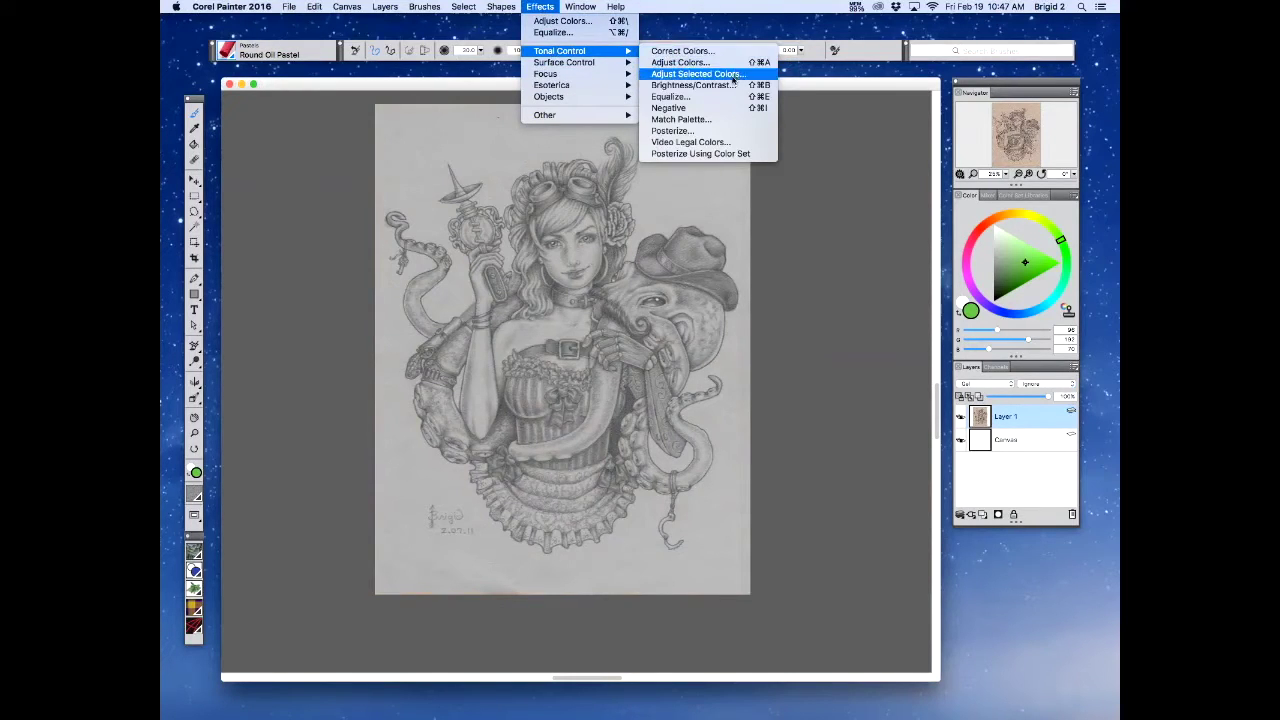
{"action": "left_click", "coordinate": [727, 97]}
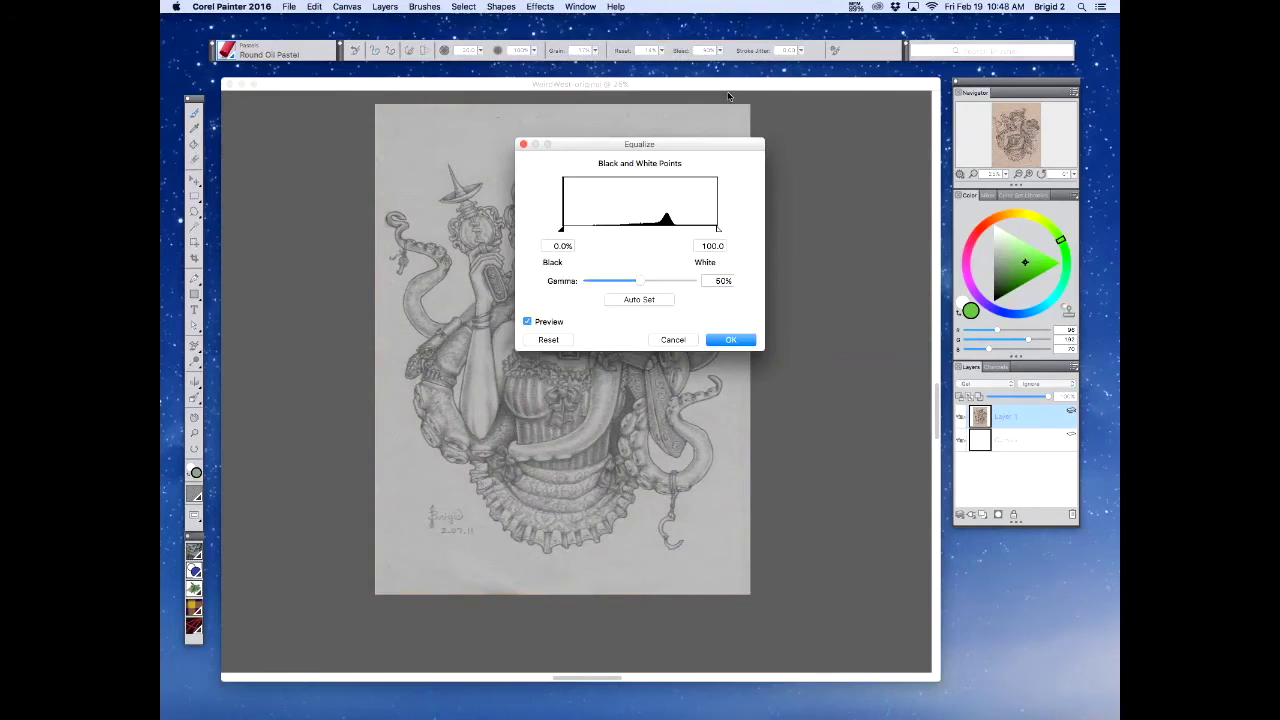
{"action": "left_click_drag", "start_coordinate": [692, 145], "coordinate": [952, 172]}
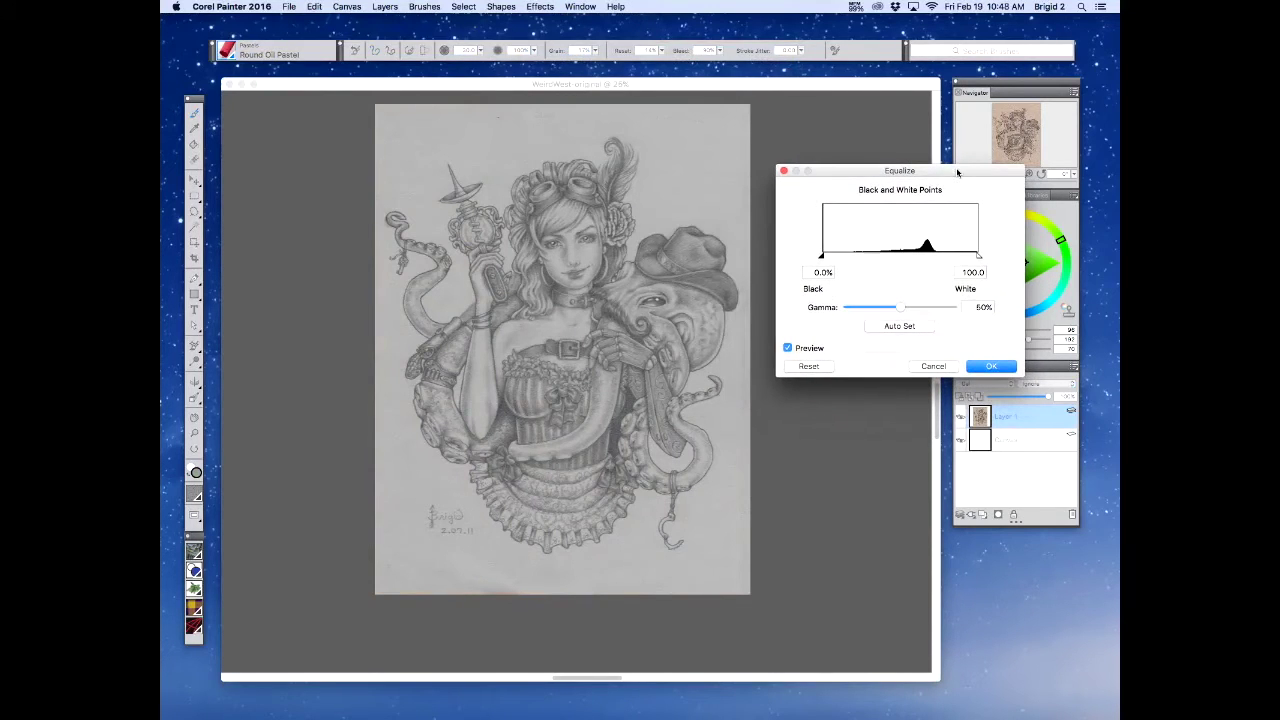
{"action": "left_click_drag", "start_coordinate": [973, 258], "coordinate": [918, 258]}
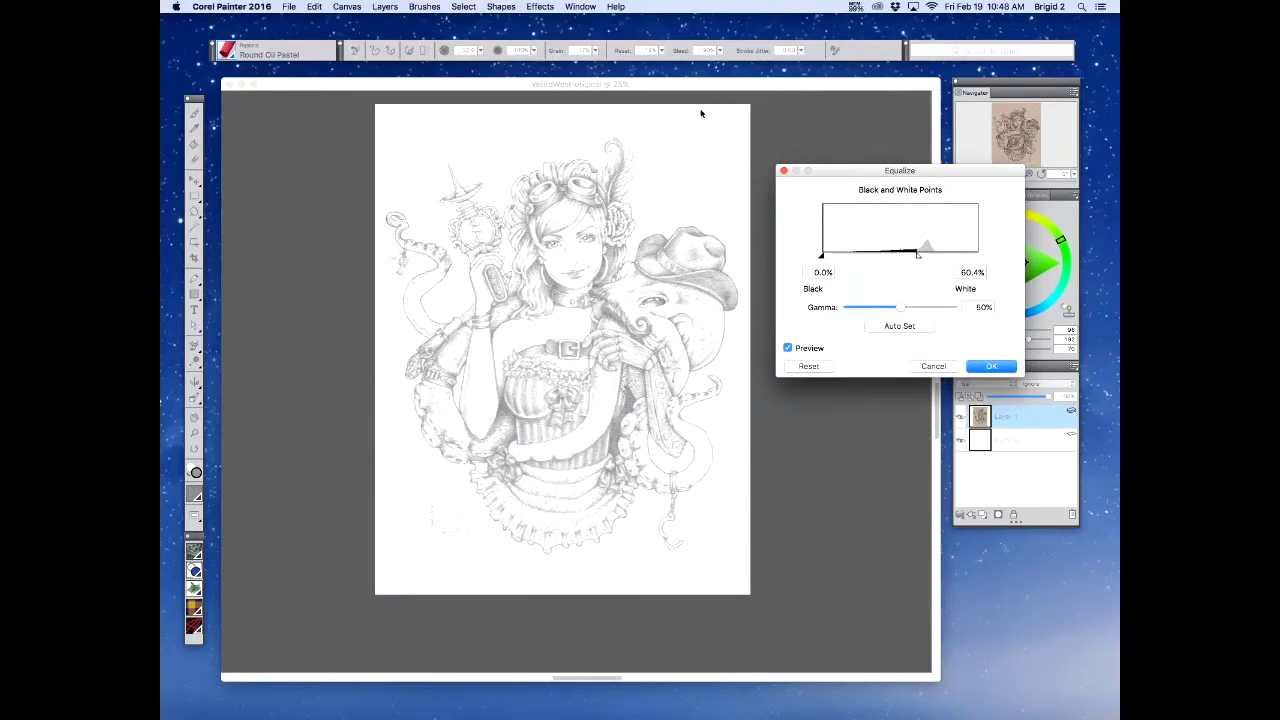
{"action": "left_click_drag", "start_coordinate": [920, 259], "coordinate": [922, 259]}
{"action": "left_click_drag", "start_coordinate": [826, 259], "coordinate": [875, 260]}
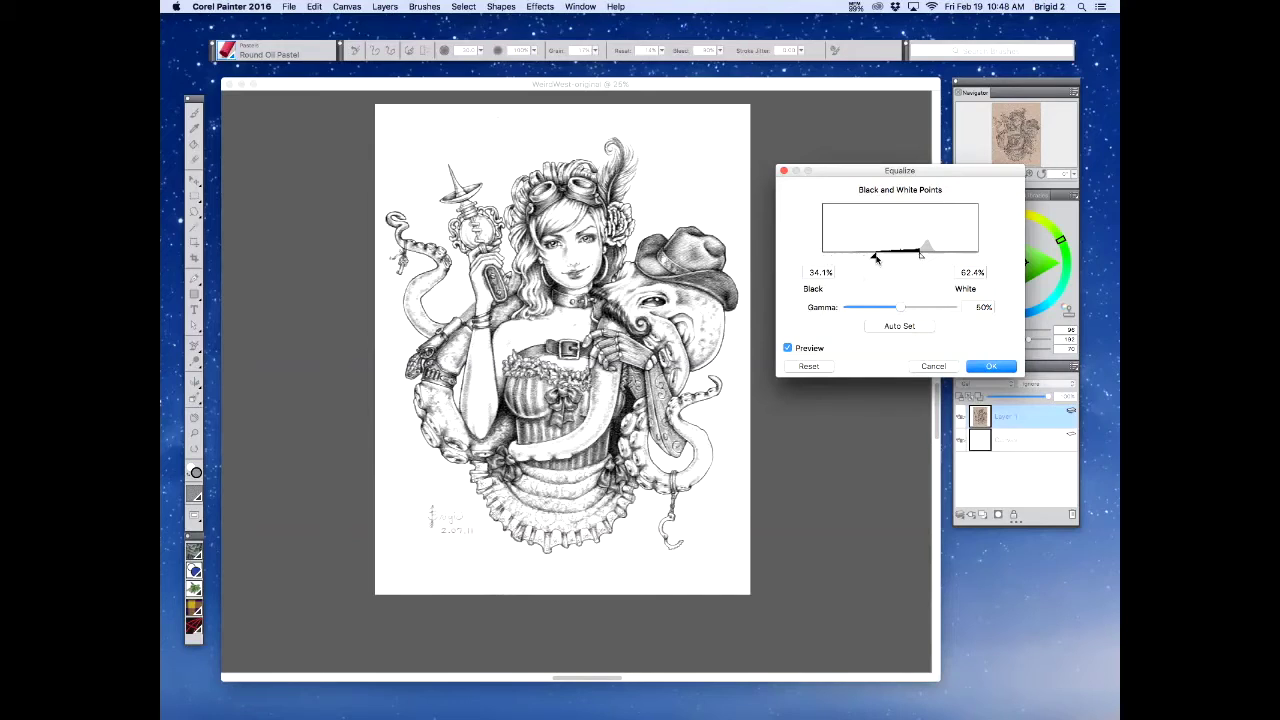
{"action": "left_click_drag", "start_coordinate": [873, 258], "coordinate": [877, 258]}
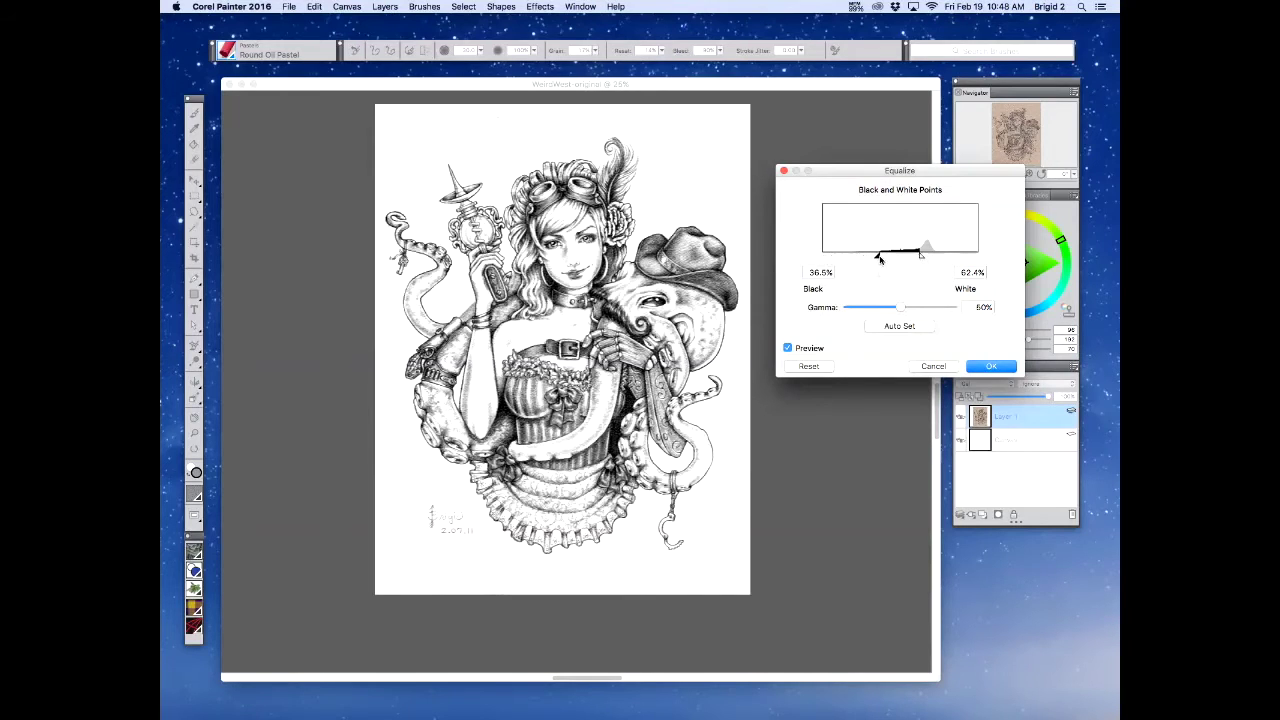
{"action": "left_click", "coordinate": [985, 366]}
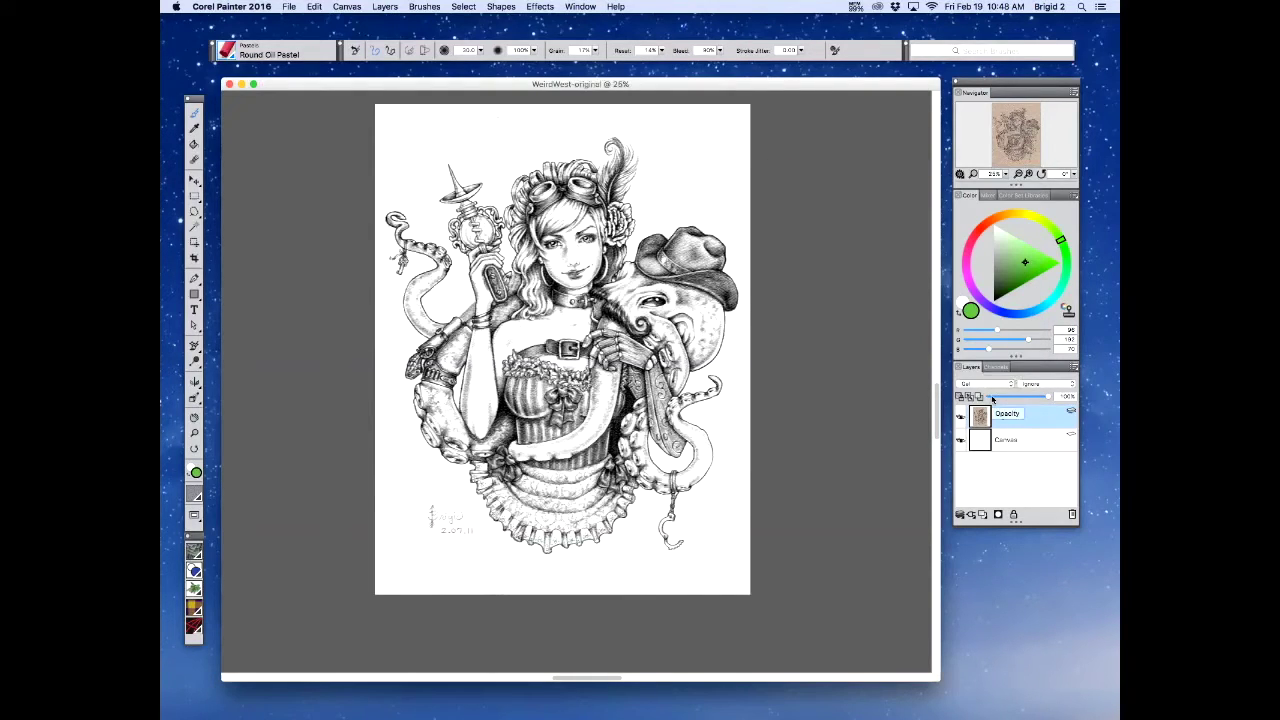
{"action": "left_click", "coordinate": [474, 8]}
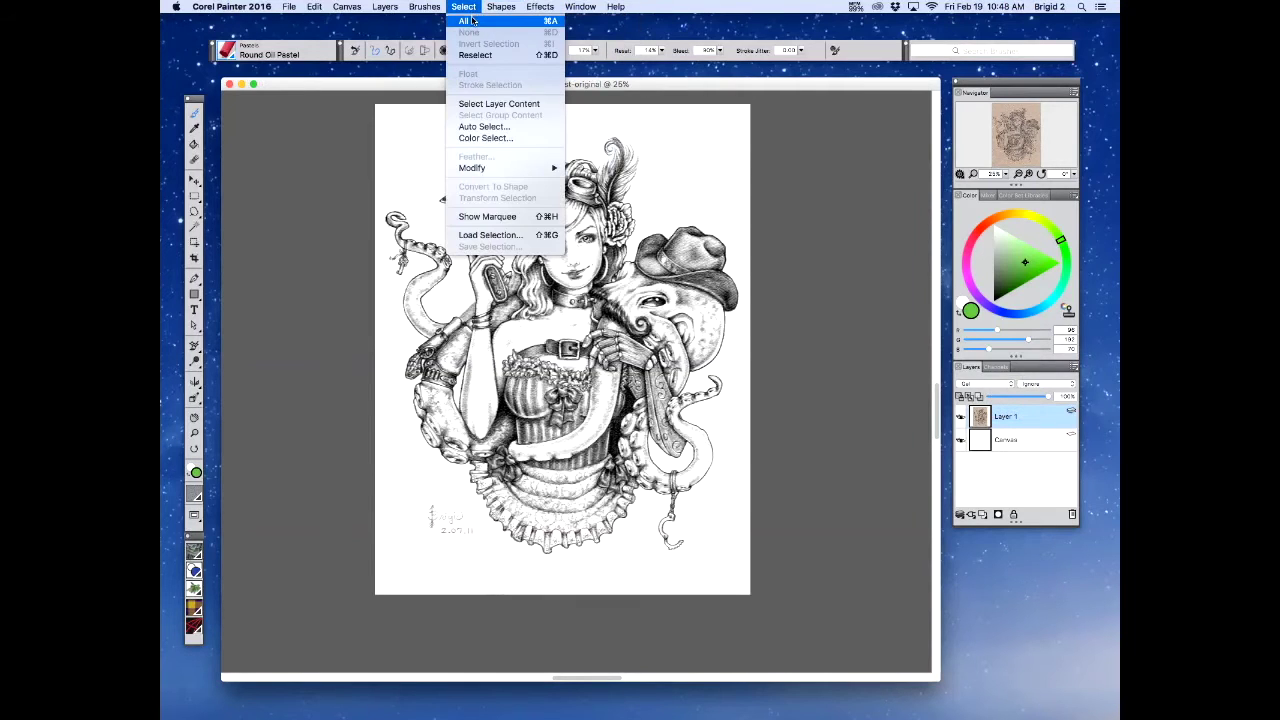
- Auto-select the dark line work by Image Luminance and add a new empty Layer 2
{"action": "left_click", "coordinate": [484, 127]}
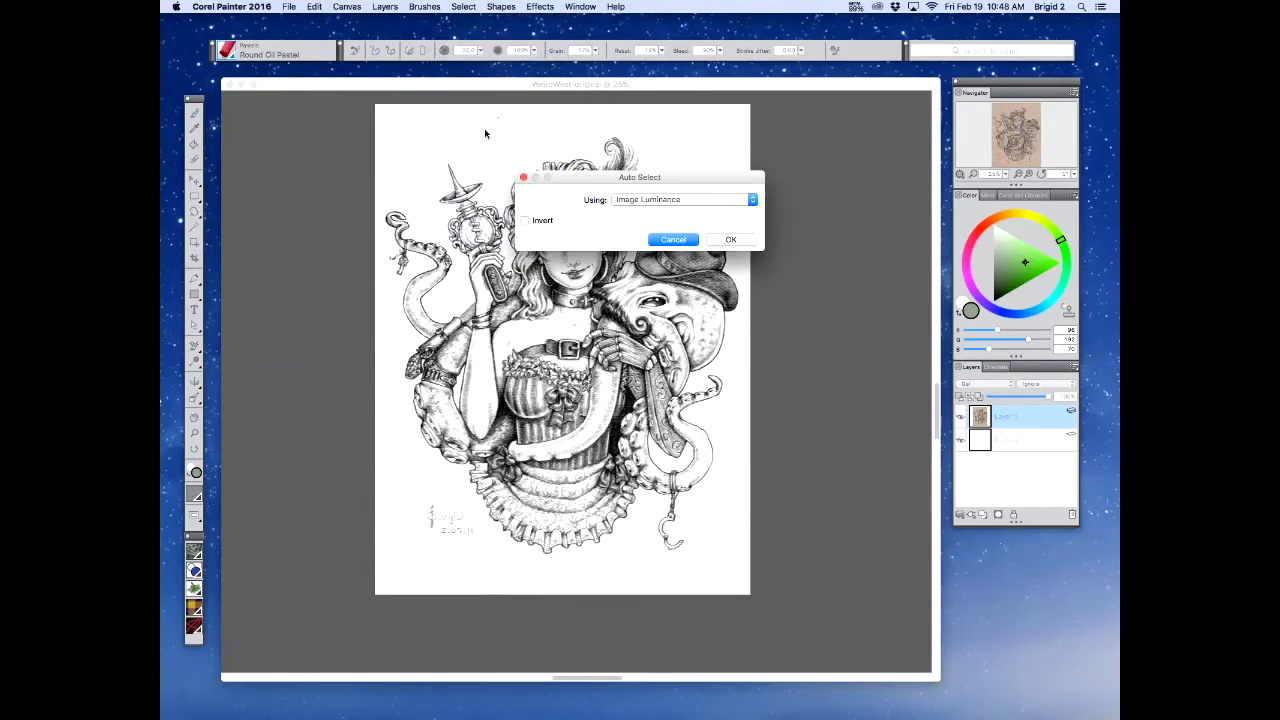
{"action": "left_click", "coordinate": [732, 240]}
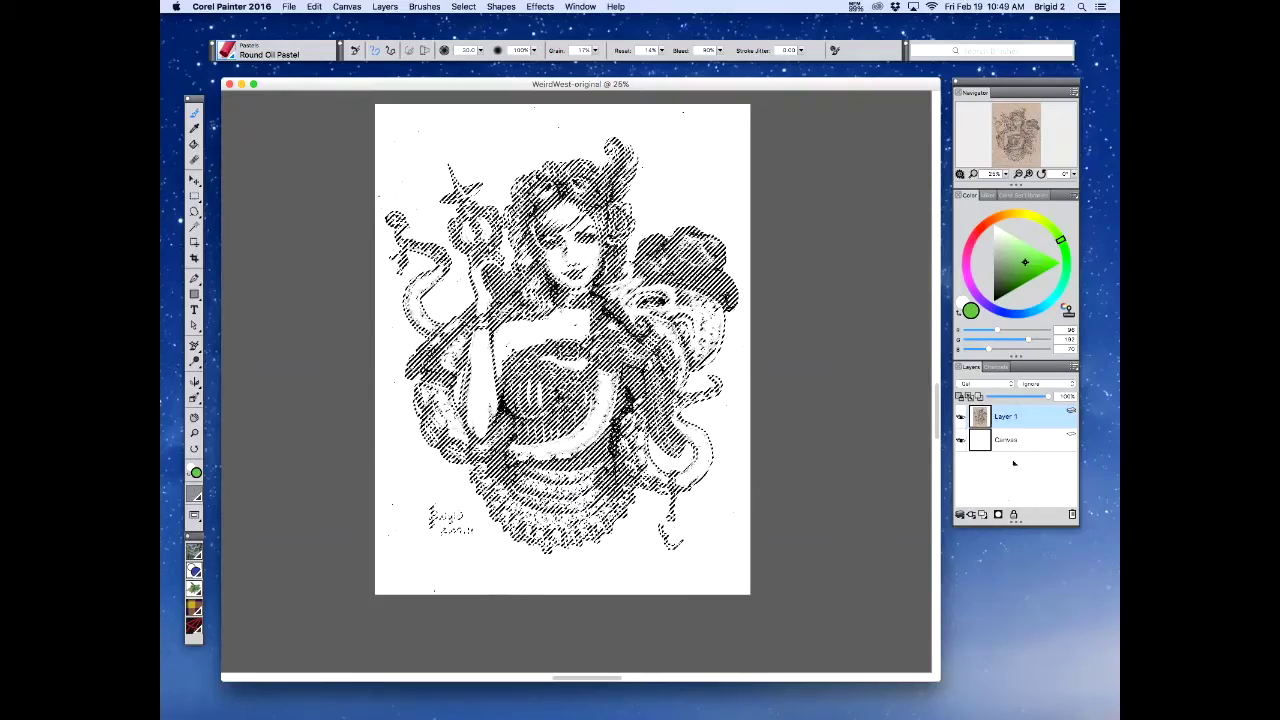
{"action": "left_click", "coordinate": [983, 514]}
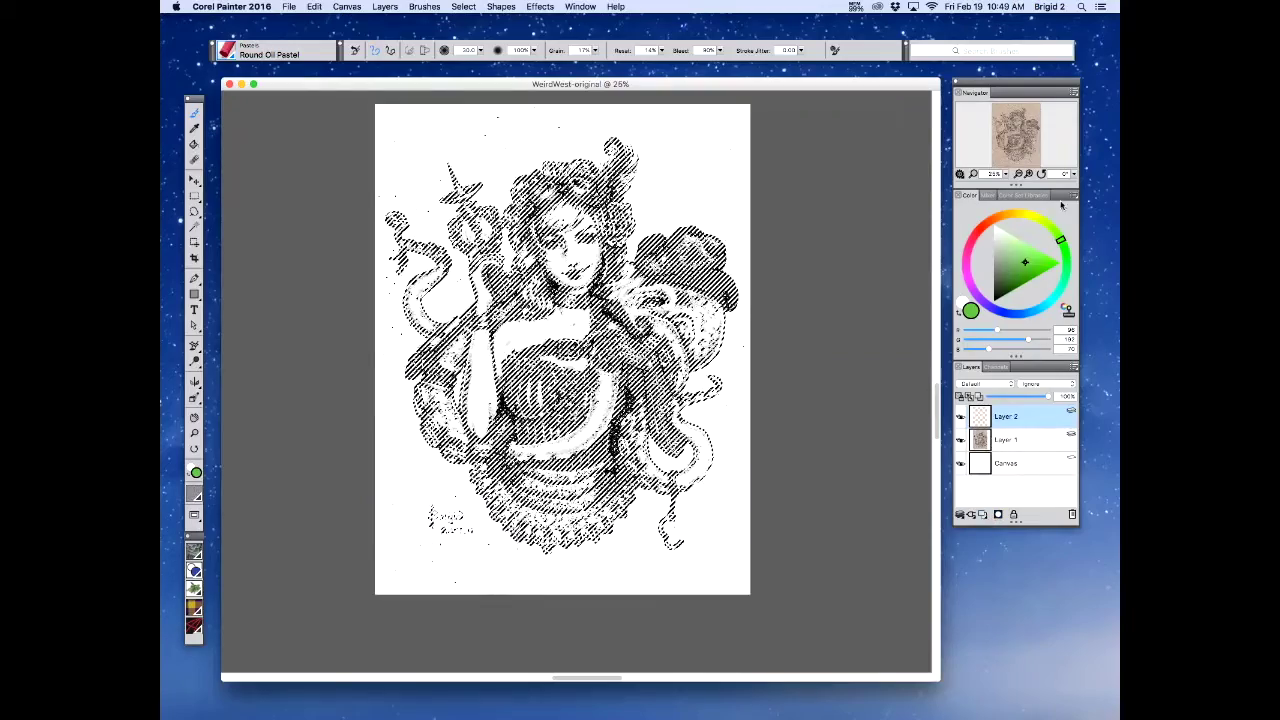
- Pick a saturated magenta and Paint Bucket fill the selected line work on Layer 2
{"action": "left_click", "coordinate": [967, 258]}
{"action": "left_click_drag", "start_coordinate": [1018, 265], "coordinate": [1038, 262]}
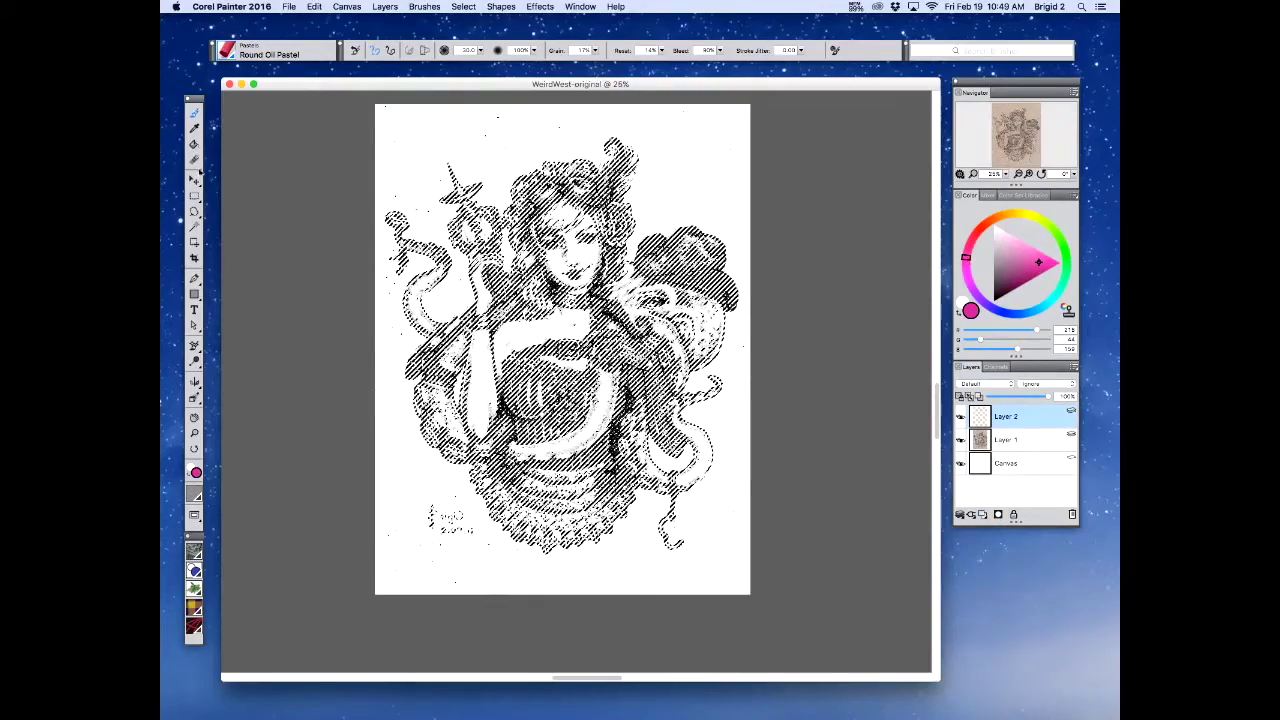
{"action": "left_click", "coordinate": [194, 144]}
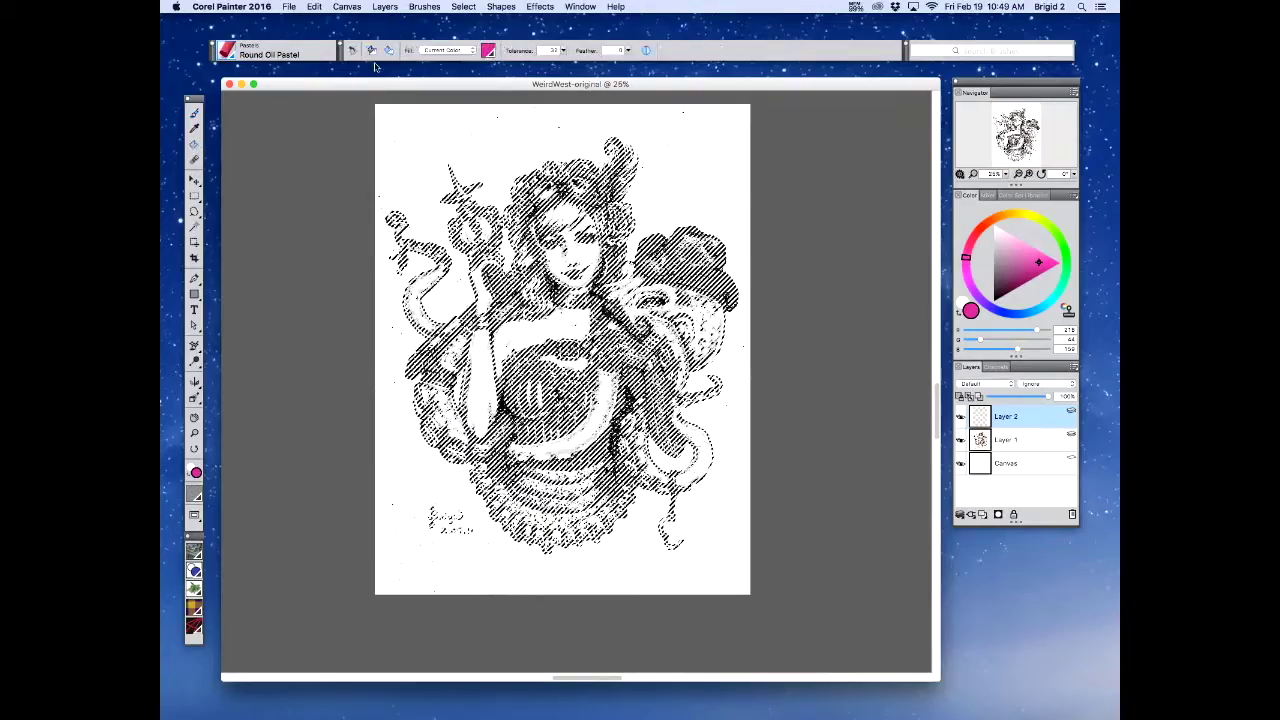
{"action": "left_click", "coordinate": [195, 433]}
{"action": "left_click_drag", "start_coordinate": [513, 240], "coordinate": [648, 351]}
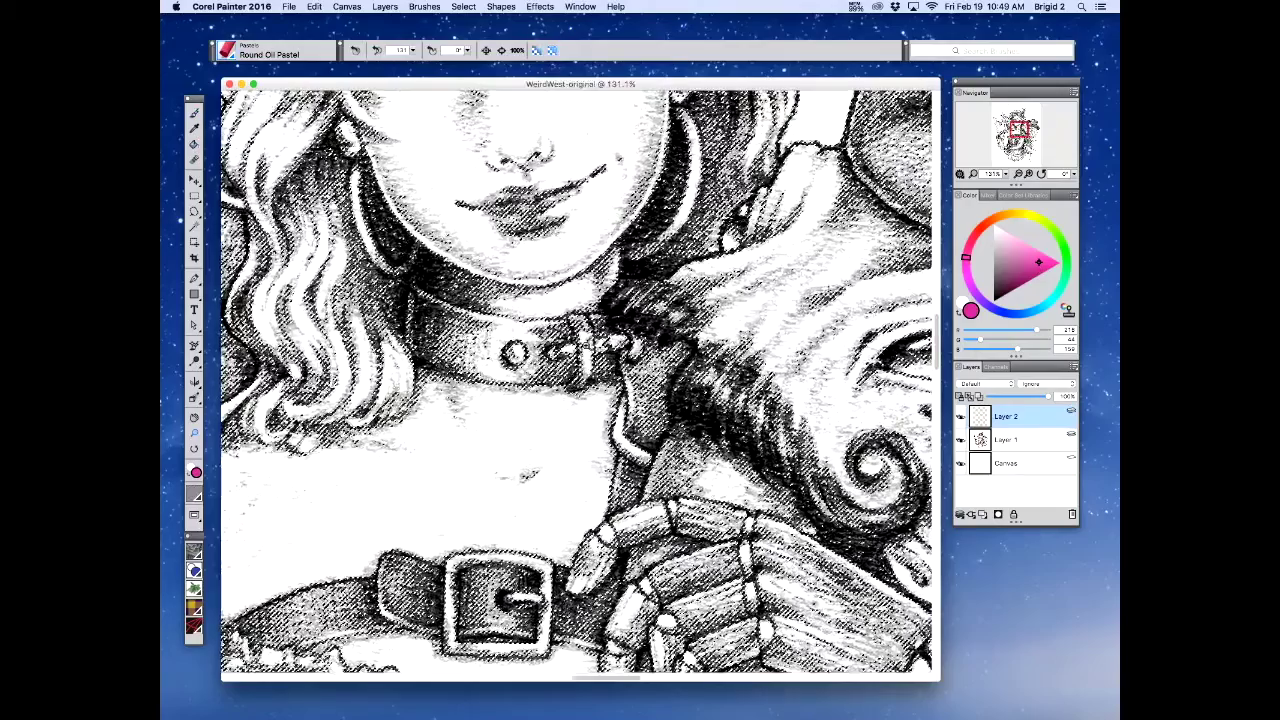
{"action": "key", "text": "k"}
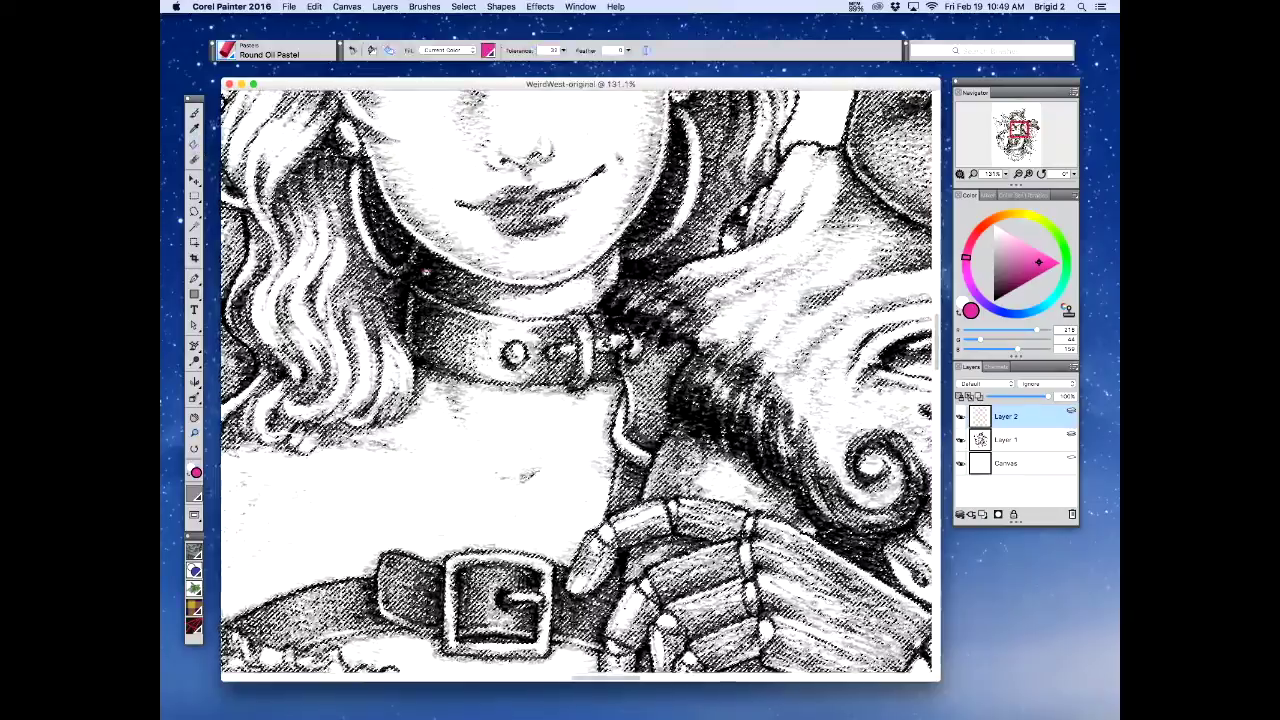
{"action": "left_click", "coordinate": [417, 272]}
- Zoom back out to fit the page, clear the selection, and hide Layer 1
{"action": "key", "text": "m"}
{"action": "left_click", "coordinate": [417, 272], "text": "alt"}
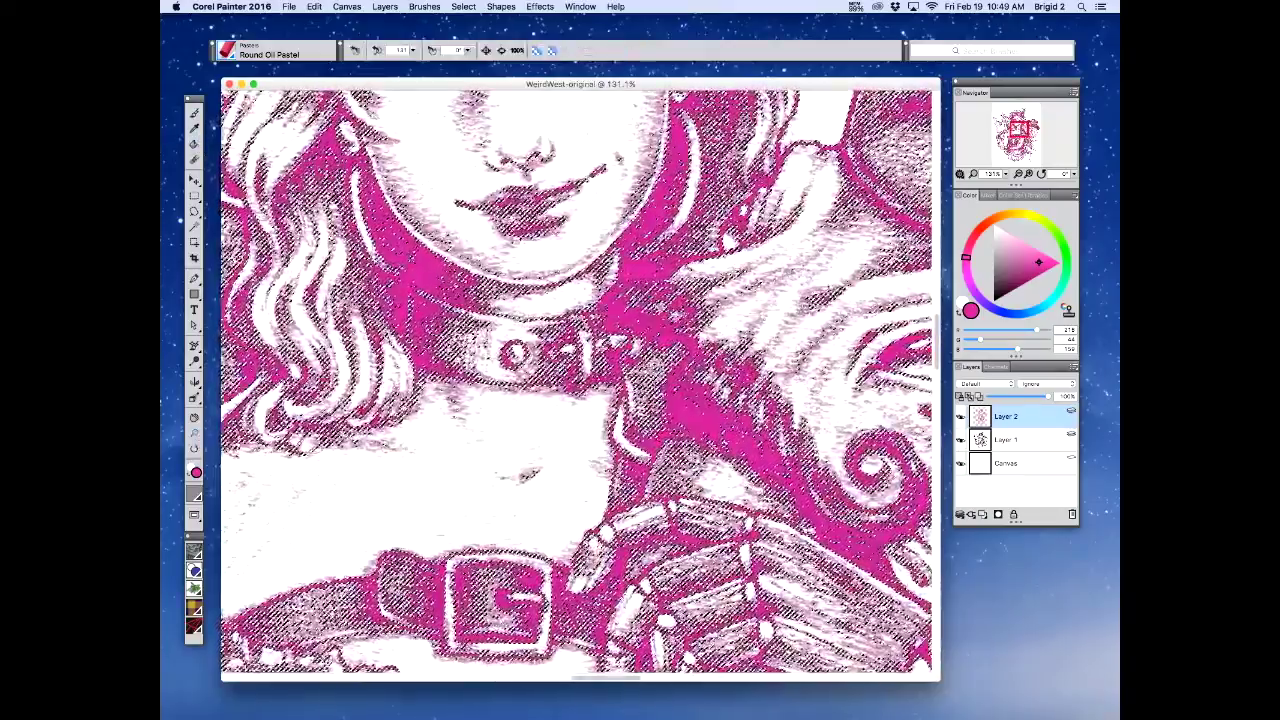
{"action": "left_click", "coordinate": [417, 272], "text": "alt"}
{"action": "left_click", "coordinate": [417, 272], "text": "alt"}
{"action": "left_click", "coordinate": [417, 272], "text": "alt"}
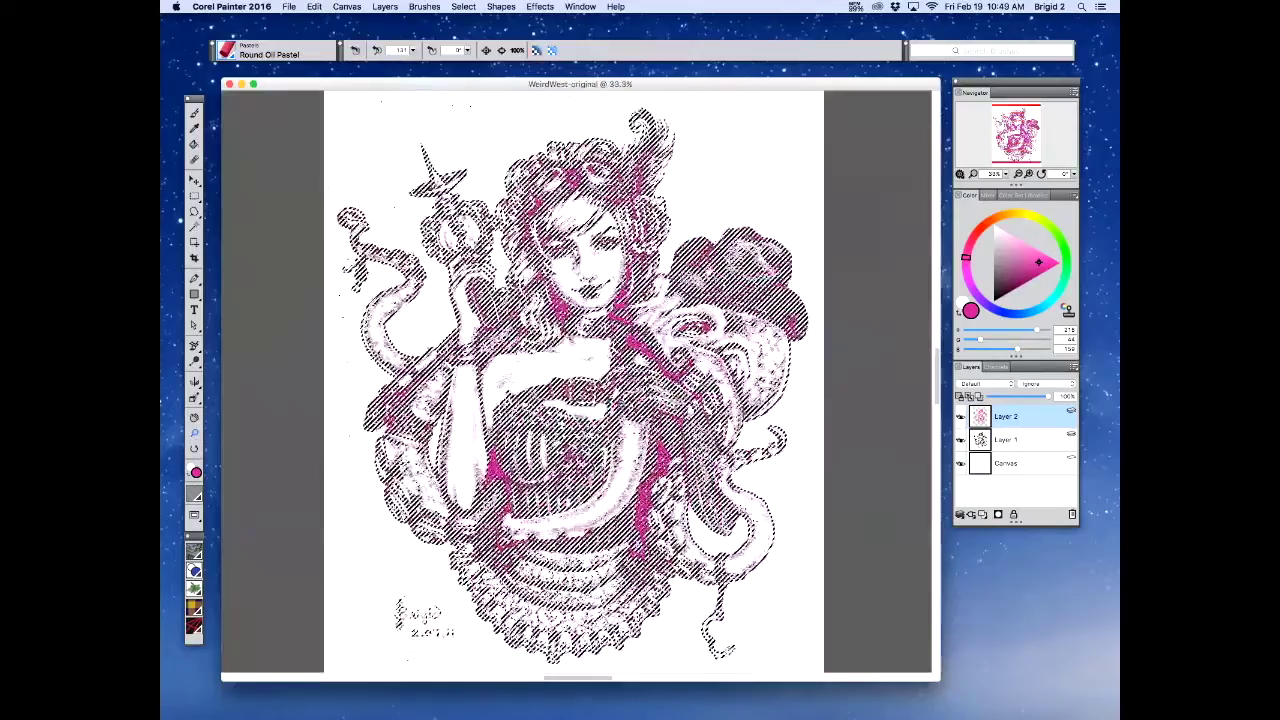
{"action": "left_click", "coordinate": [417, 272], "text": "alt"}
{"action": "key", "text": "super+equal"}
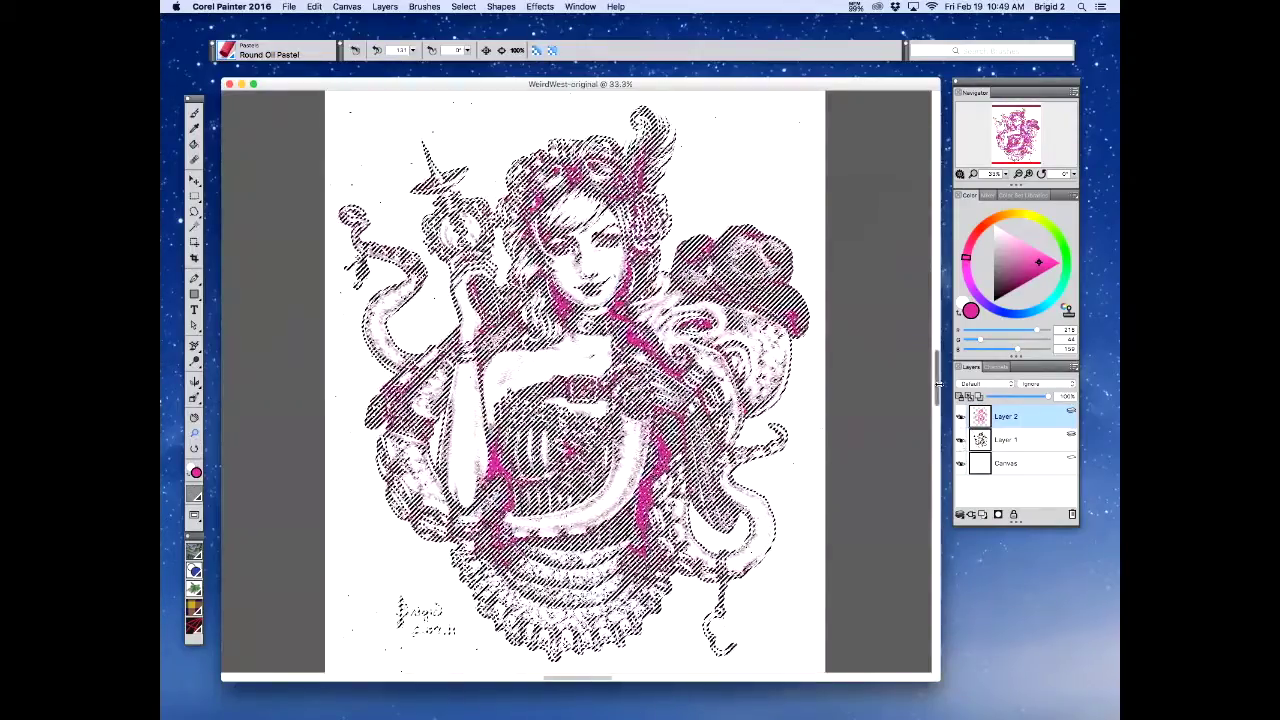
{"action": "left_click", "coordinate": [463, 6]}
{"action": "left_click", "coordinate": [469, 33]}
{"action": "left_click", "coordinate": [961, 441]}
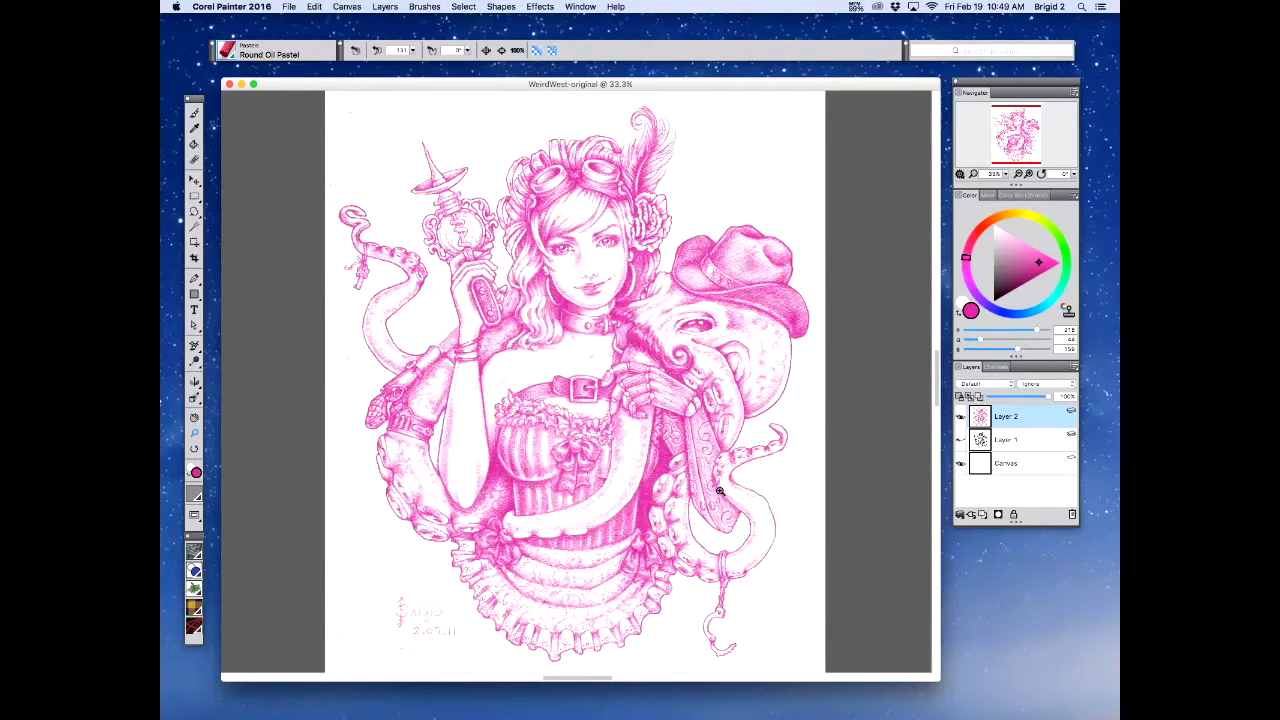
- Paint orange test strokes over the neck, chest and face sides on the Canvas
{"action": "left_click", "coordinate": [1000, 474]}
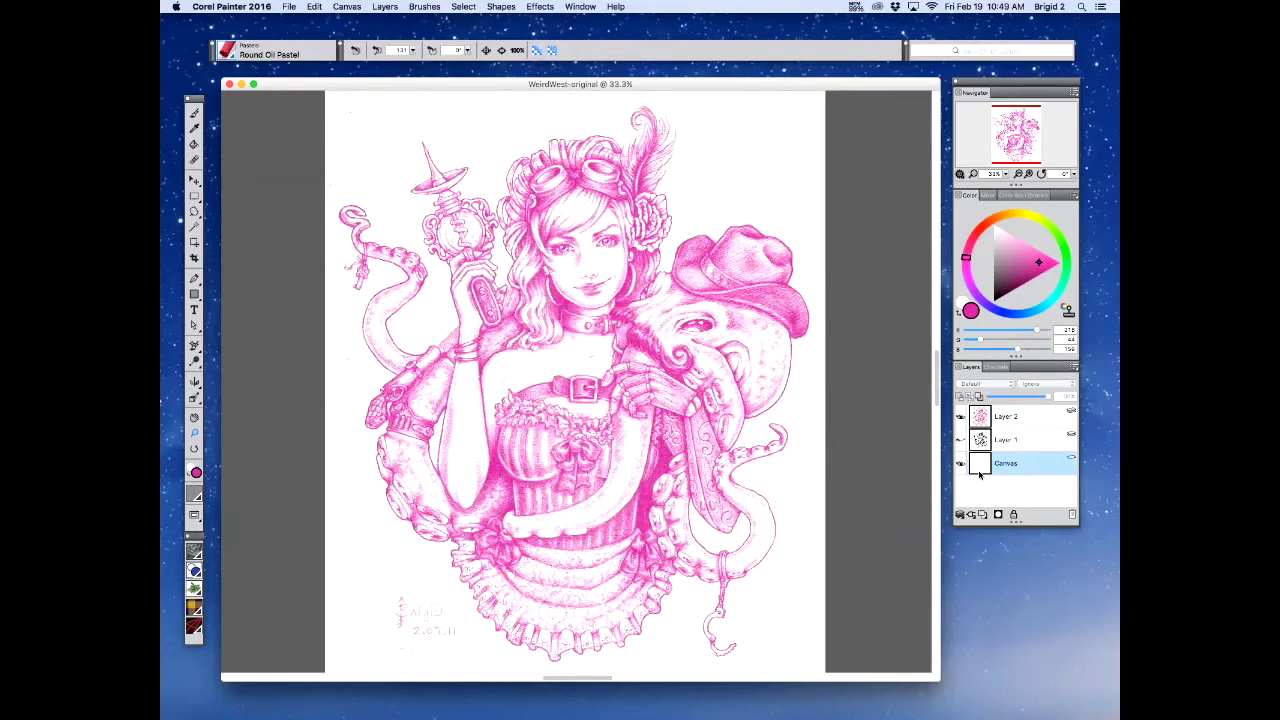
{"action": "left_click", "coordinate": [1005, 216]}
{"action": "left_click", "coordinate": [1030, 263]}
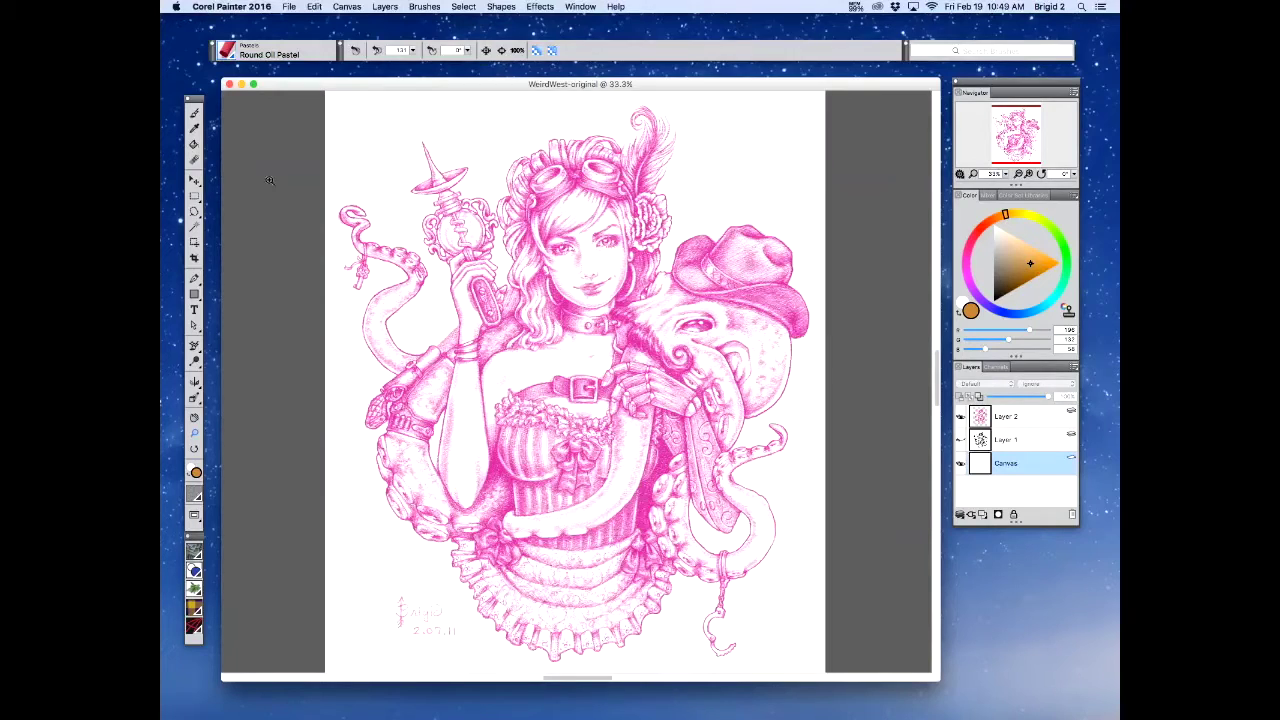
{"action": "left_click", "coordinate": [194, 112]}
{"action": "mouse_move", "coordinate": [581, 335]}
{"action": "left_mouse_down"}
{"action": "mouse_move", "coordinate": [552, 356]}
{"action": "mouse_move", "coordinate": [578, 296]}
{"action": "mouse_move", "coordinate": [590, 345]}
{"action": "mouse_move", "coordinate": [608, 310]}
{"action": "mouse_move", "coordinate": [585, 345]}
{"action": "mouse_move", "coordinate": [616, 332]}
{"action": "mouse_move", "coordinate": [597, 268]}
{"action": "mouse_move", "coordinate": [572, 300]}
{"action": "mouse_move", "coordinate": [549, 215]}
{"action": "mouse_move", "coordinate": [580, 240]}
{"action": "mouse_move", "coordinate": [598, 285]}
{"action": "mouse_move", "coordinate": [612, 210]}
{"action": "mouse_move", "coordinate": [632, 270]}
{"action": "mouse_move", "coordinate": [624, 296]}
{"action": "mouse_move", "coordinate": [640, 252]}
{"action": "left_mouse_up"}
{"action": "mouse_move", "coordinate": [550, 258]}
{"action": "left_mouse_down"}
{"action": "mouse_move", "coordinate": [540, 286]}
{"action": "mouse_move", "coordinate": [570, 195]}
{"action": "mouse_move", "coordinate": [615, 172]}
{"action": "mouse_move", "coordinate": [646, 230]}
{"action": "mouse_move", "coordinate": [630, 300]}
{"action": "mouse_move", "coordinate": [575, 365]}
{"action": "mouse_move", "coordinate": [620, 385]}
{"action": "mouse_move", "coordinate": [568, 420]}
{"action": "mouse_move", "coordinate": [636, 370]}
{"action": "left_mouse_up"}
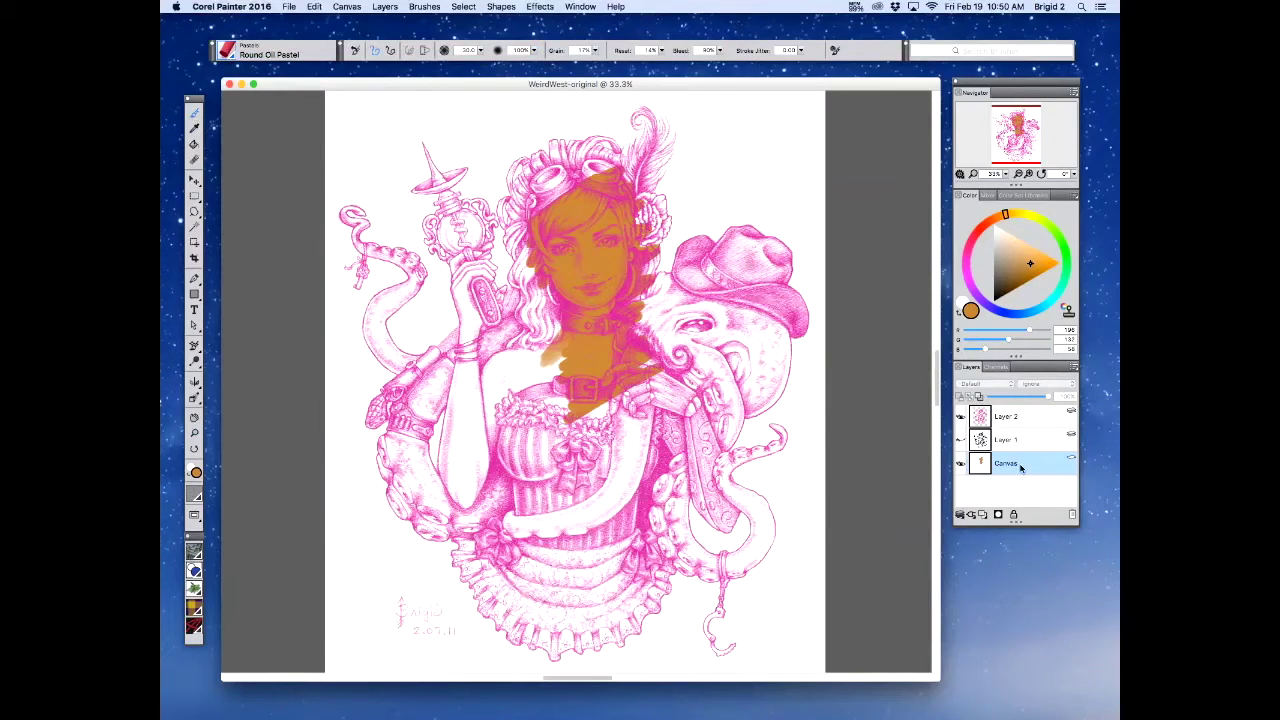
- Undo the orange strokes and choose a paler peach colour
{"action": "left_click", "coordinate": [314, 7]}
{"action": "left_click", "coordinate": [330, 24]}
{"action": "left_click", "coordinate": [1015, 250]}
{"action": "left_click_drag", "start_coordinate": [1015, 250], "coordinate": [1011, 240]}
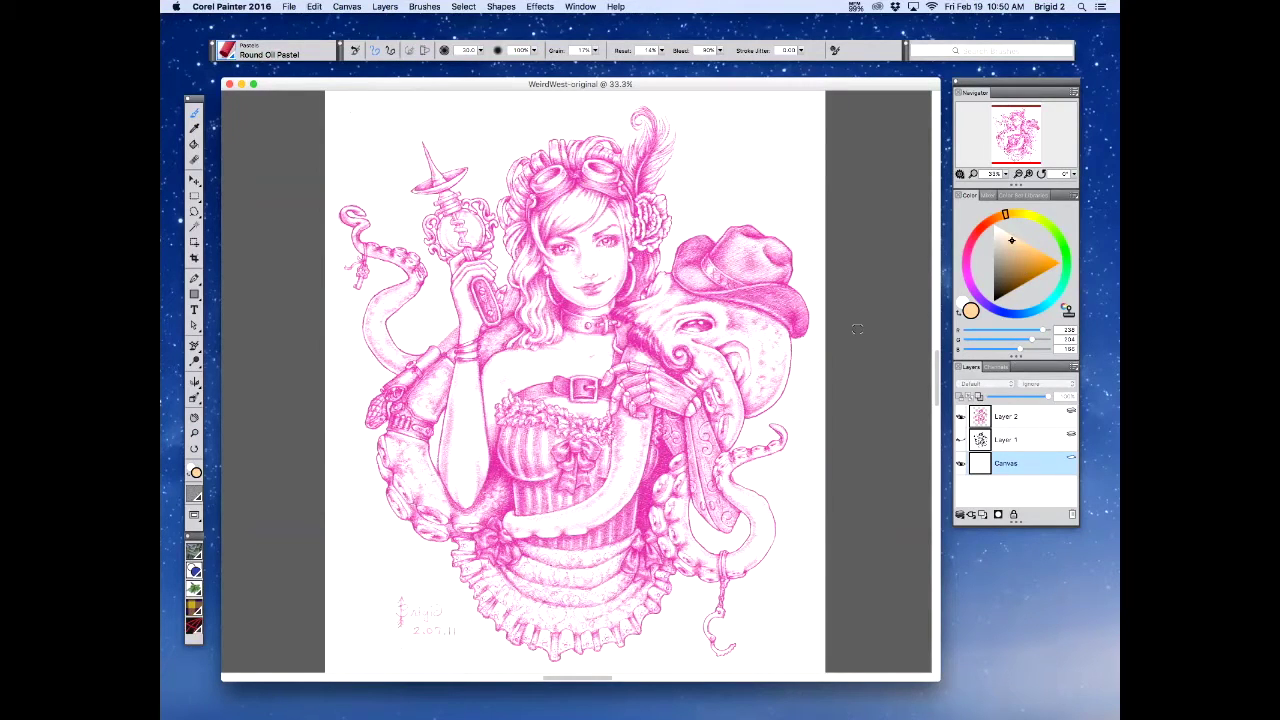
- Paint peach skin over the face on new Layer 3, then set Layer 2's composite method to Gel
{"action": "left_click", "coordinate": [983, 514]}
{"action": "mouse_move", "coordinate": [560, 238]}
{"action": "left_mouse_down"}
{"action": "mouse_move", "coordinate": [600, 220]}
{"action": "mouse_move", "coordinate": [545, 255]}
{"action": "mouse_move", "coordinate": [615, 255]}
{"action": "mouse_move", "coordinate": [564, 285]}
{"action": "mouse_move", "coordinate": [598, 302]}
{"action": "mouse_move", "coordinate": [592, 330]}
{"action": "mouse_move", "coordinate": [608, 345]}
{"action": "left_mouse_up"}
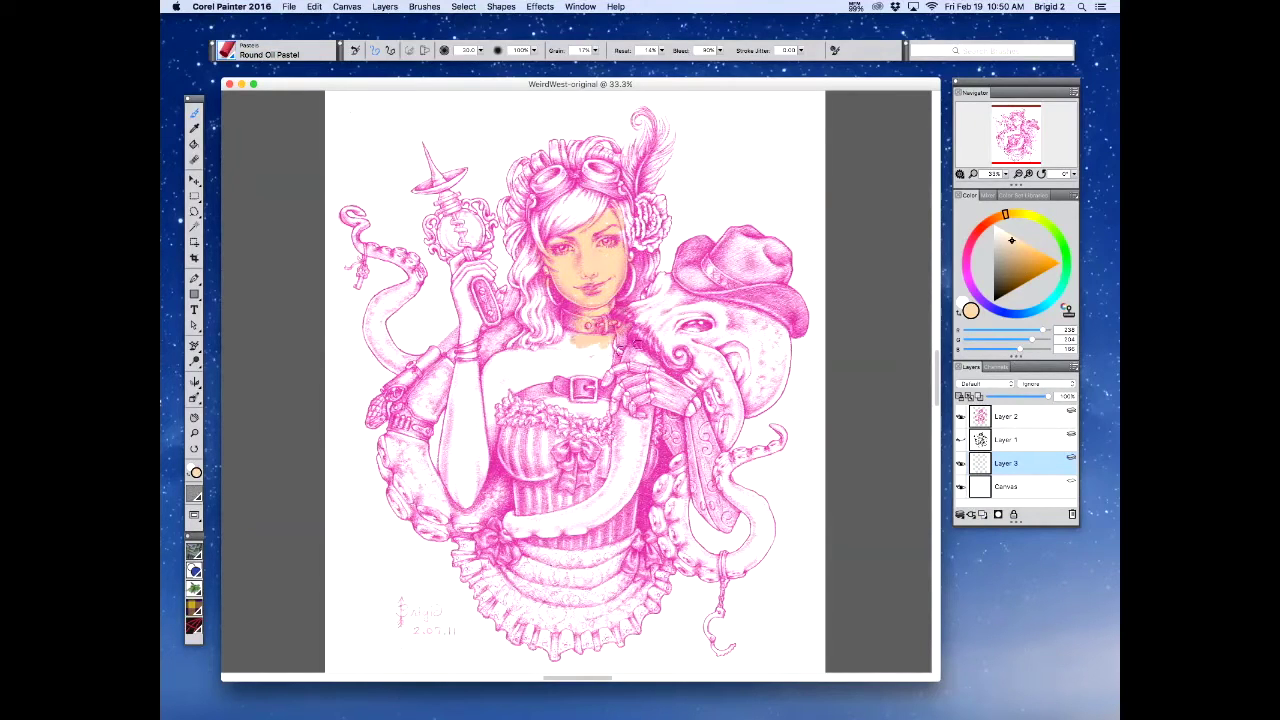
{"action": "left_click", "coordinate": [1016, 420]}
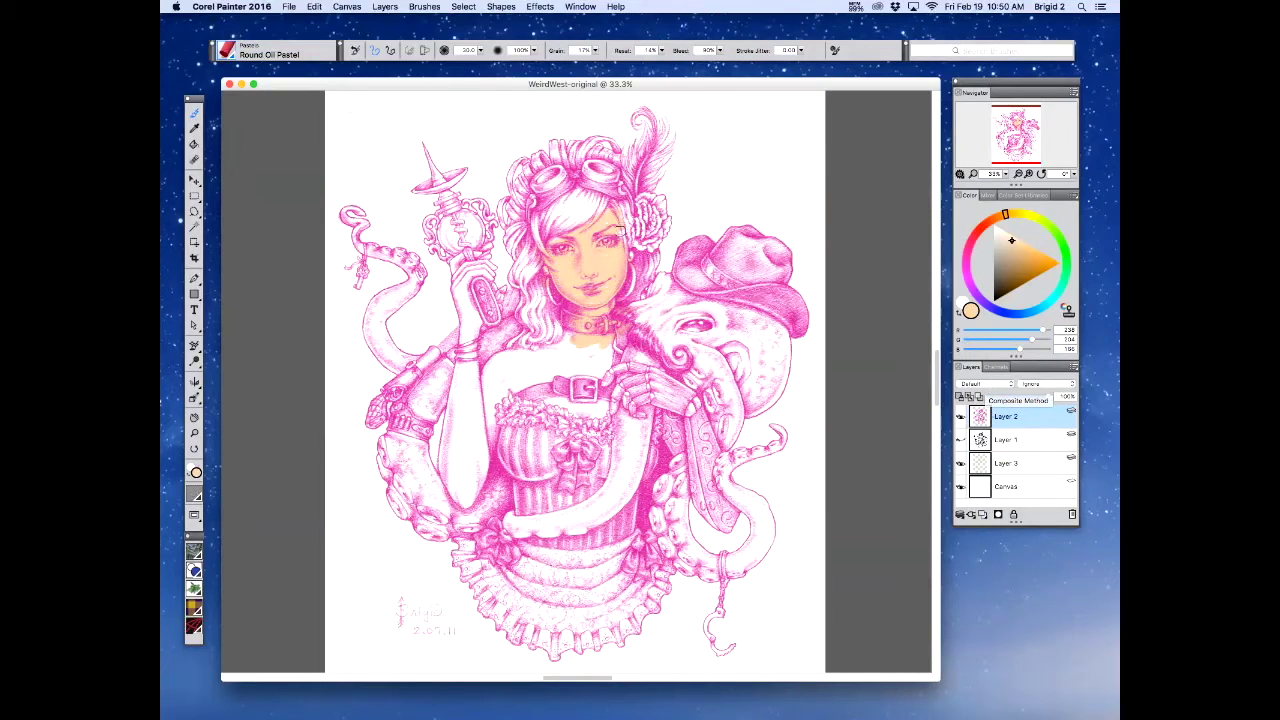
{"action": "left_click", "coordinate": [993, 385]}
{"action": "left_click", "coordinate": [993, 397]}
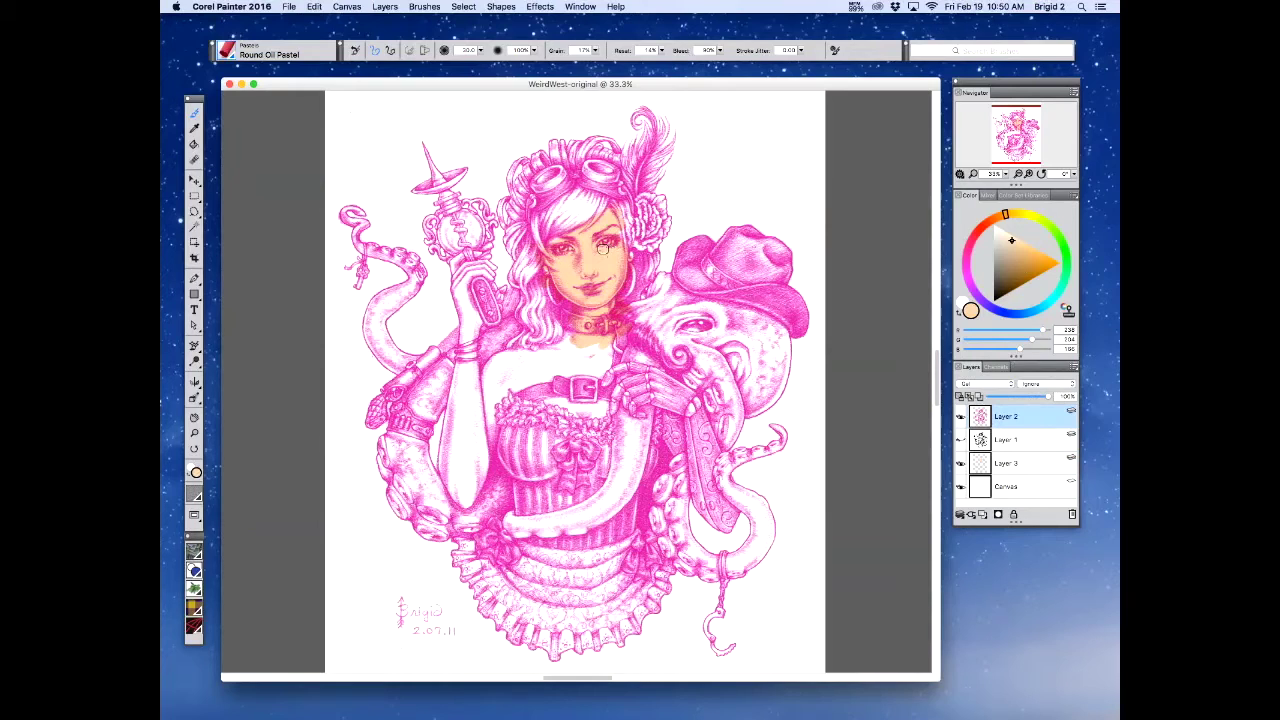
- Switch the pink line layer's composite method between Multiply and Gel to compare them
{"action": "left_click", "coordinate": [985, 384]}
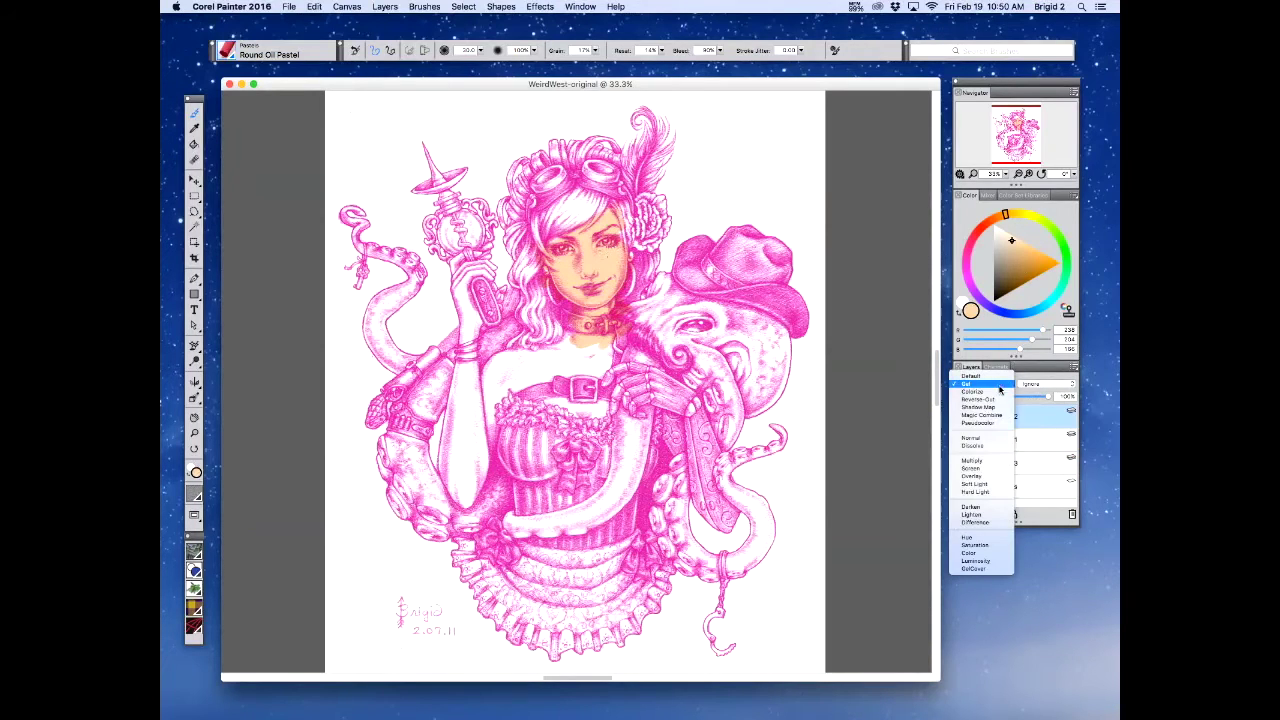
{"action": "left_click", "coordinate": [983, 462]}
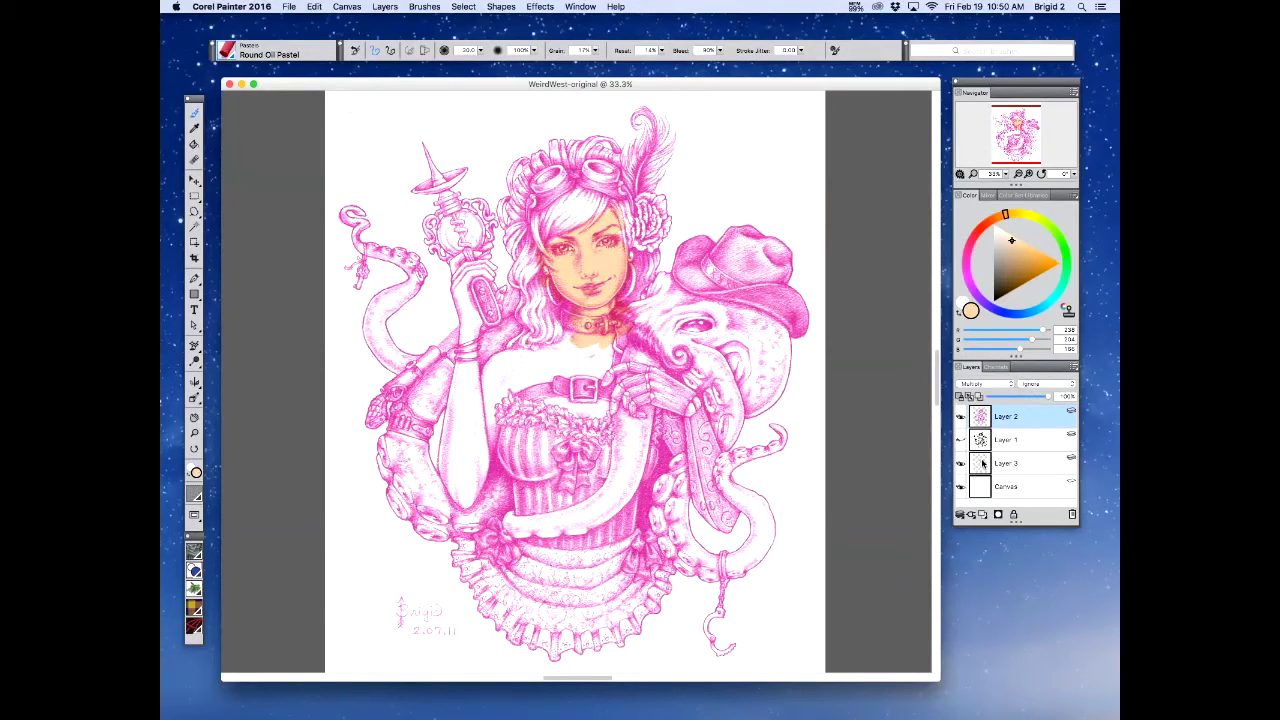
{"action": "left_click", "coordinate": [985, 384]}
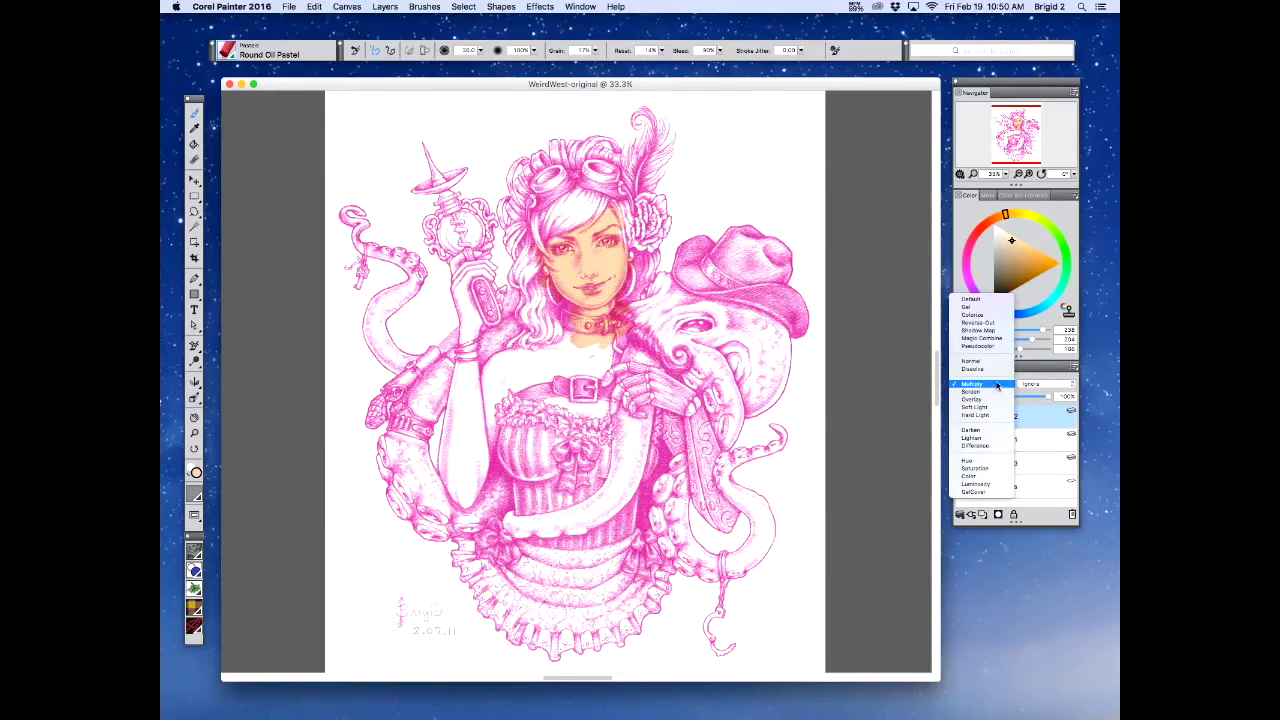
{"action": "left_click", "coordinate": [983, 308]}
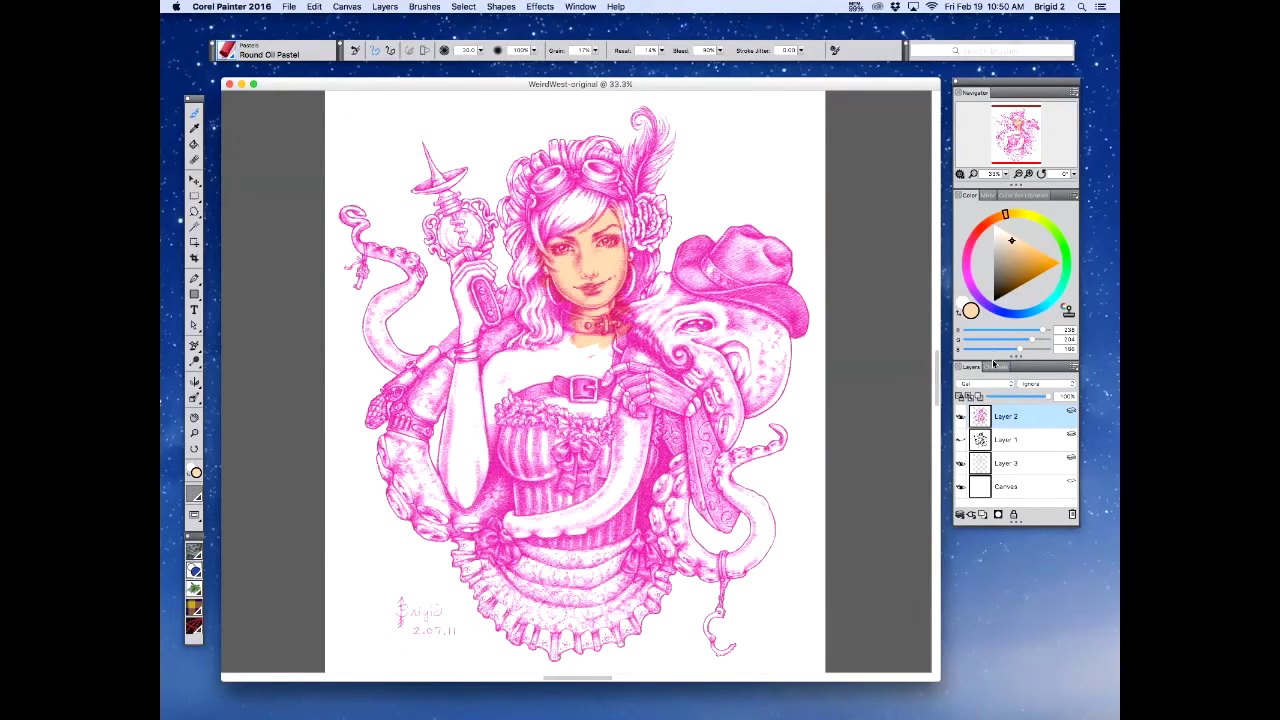
{"action": "left_click", "coordinate": [985, 385]}
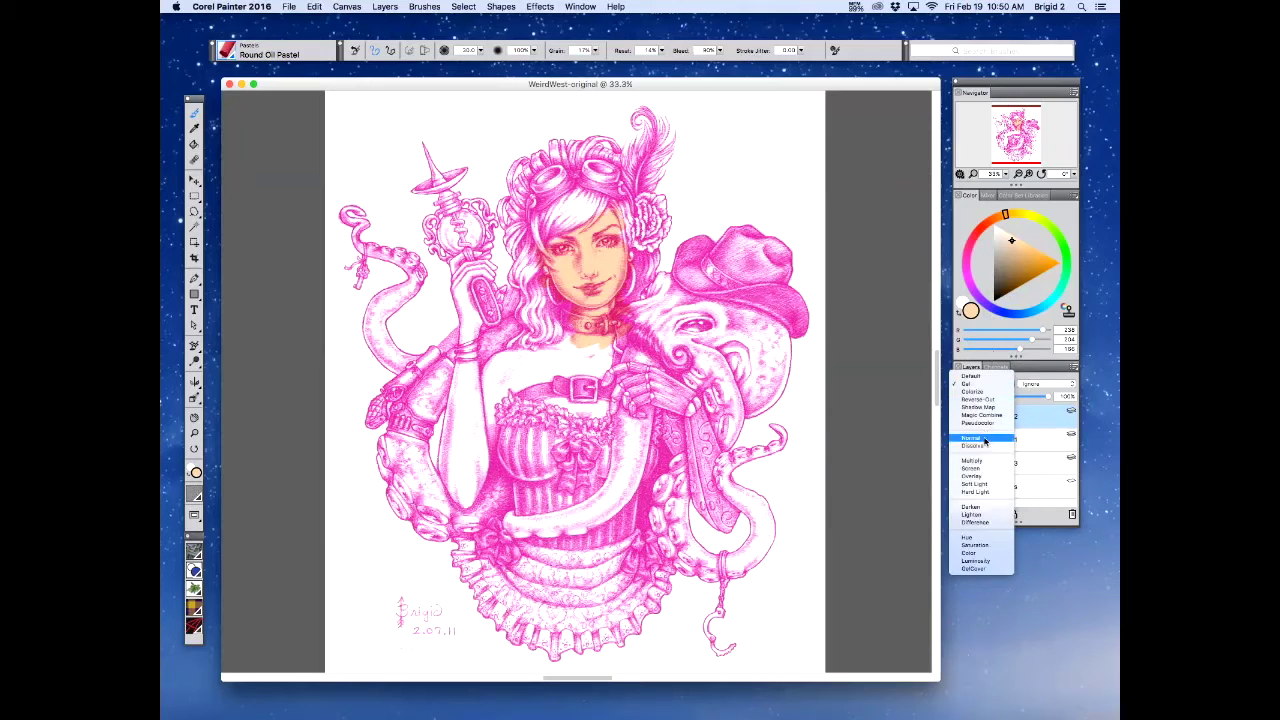
{"action": "left_click", "coordinate": [990, 430]}
- Try Screen and Soft Light on Layer 2, then settle on Hard Light
{"action": "left_click", "coordinate": [985, 384]}
{"action": "left_click", "coordinate": [992, 393]}
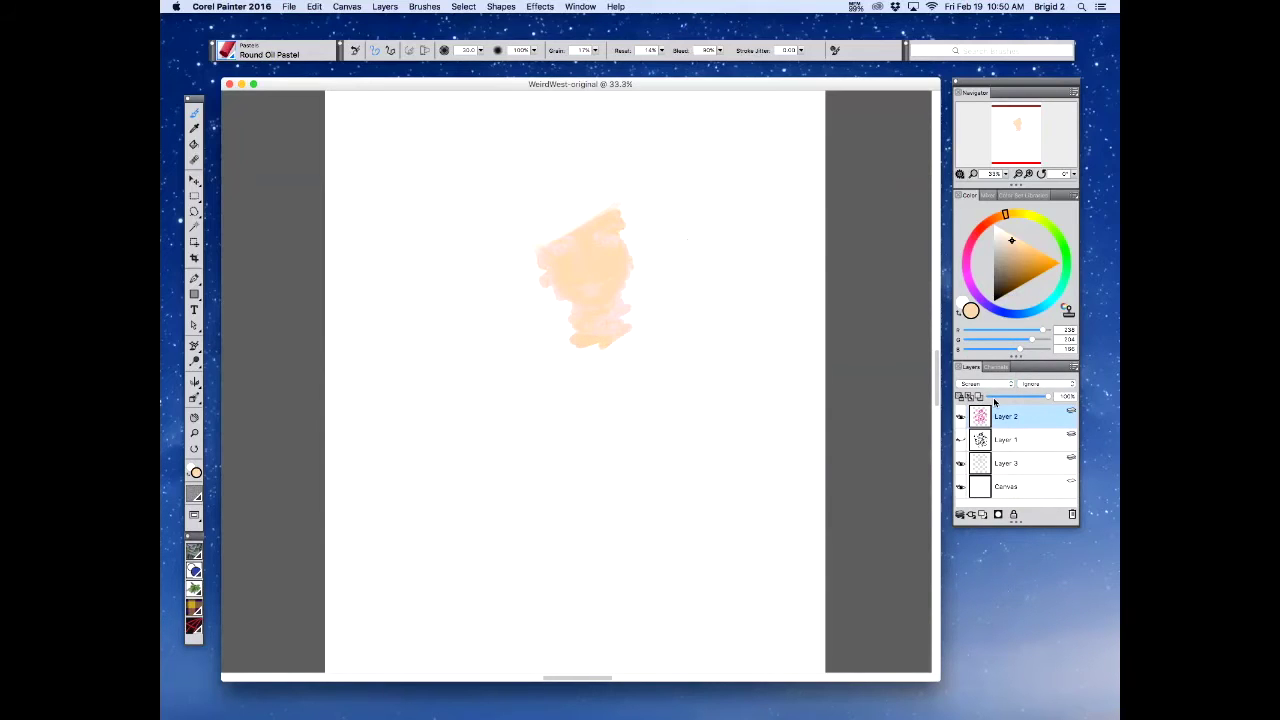
{"action": "left_click", "coordinate": [995, 388]}
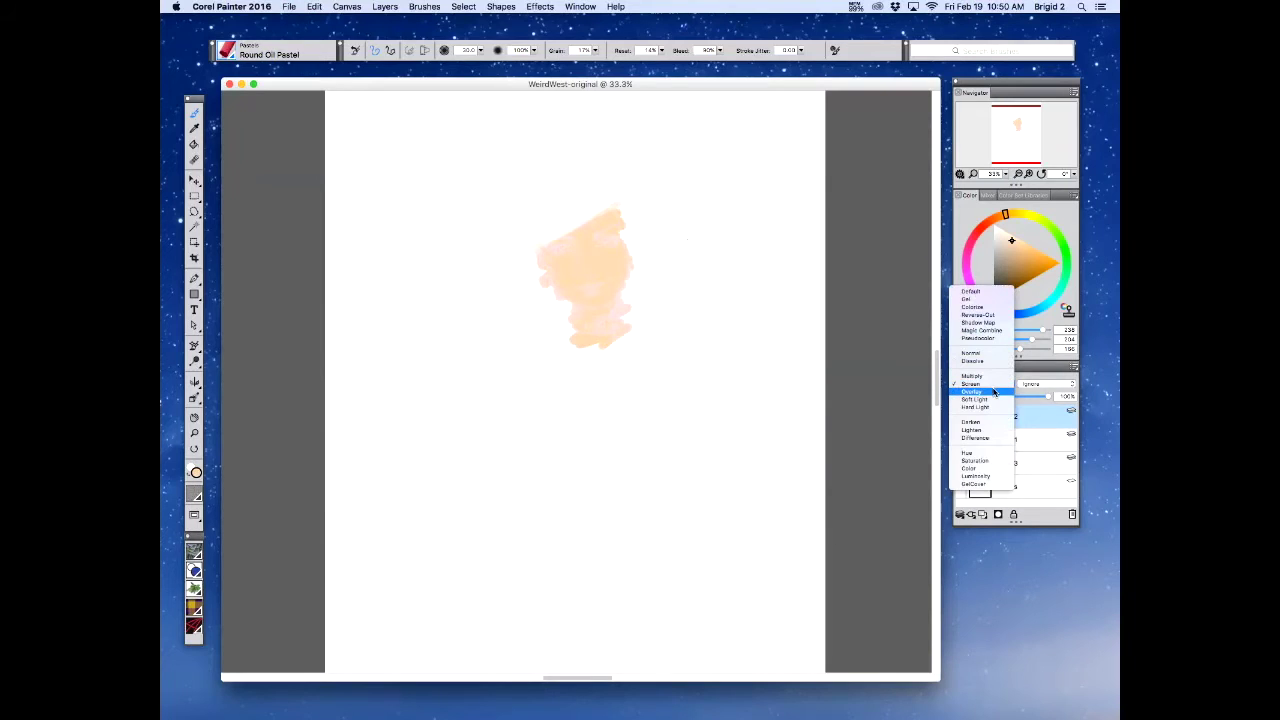
{"action": "left_click", "coordinate": [993, 399]}
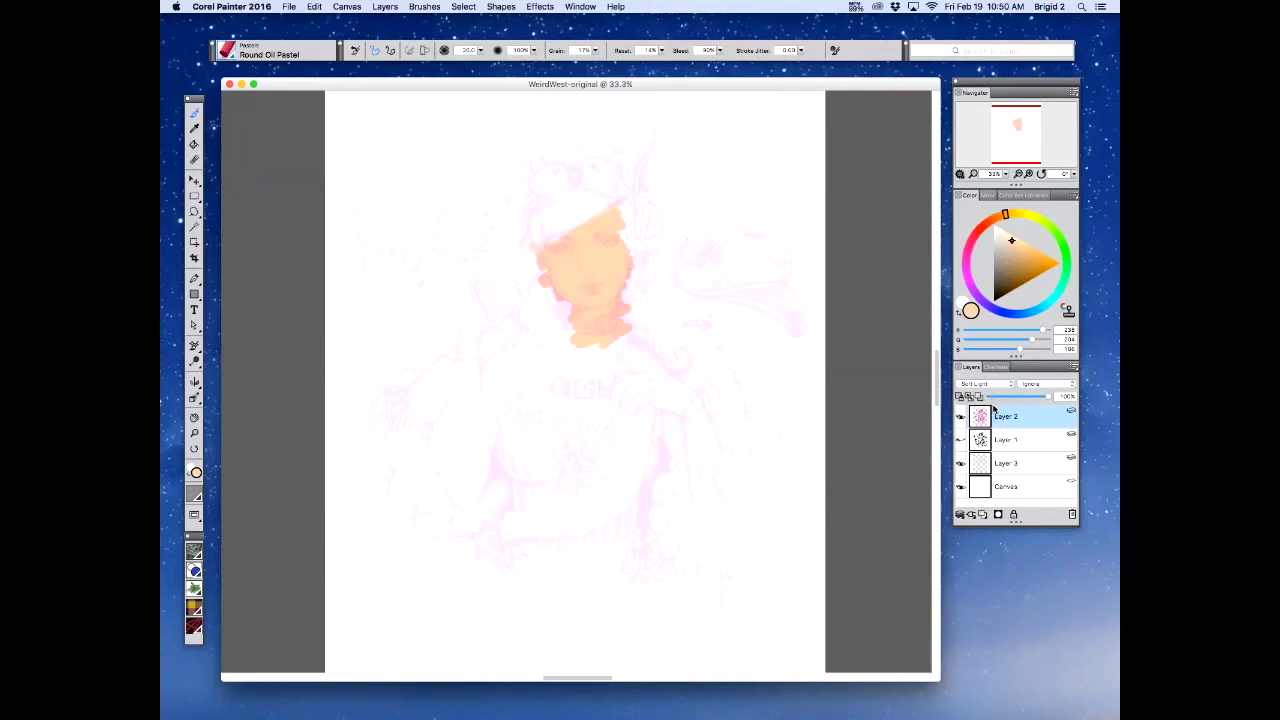
{"action": "left_click", "coordinate": [990, 386]}
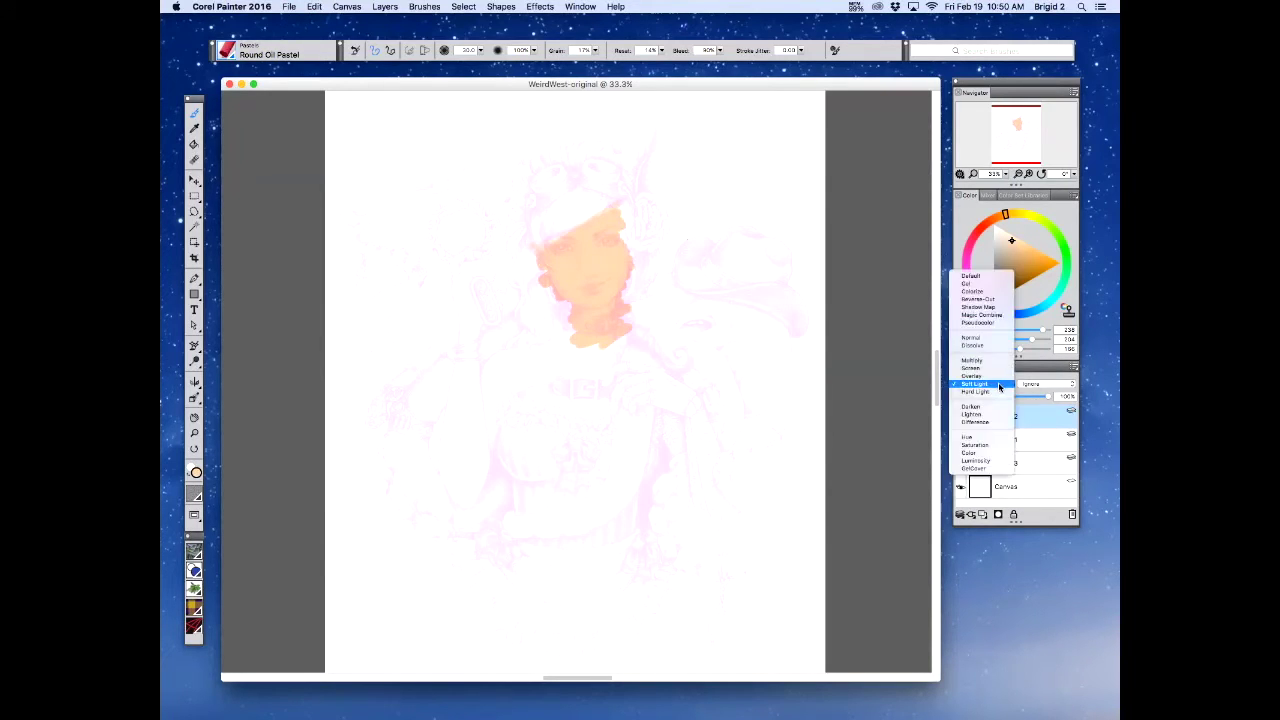
{"action": "left_click", "coordinate": [996, 396]}
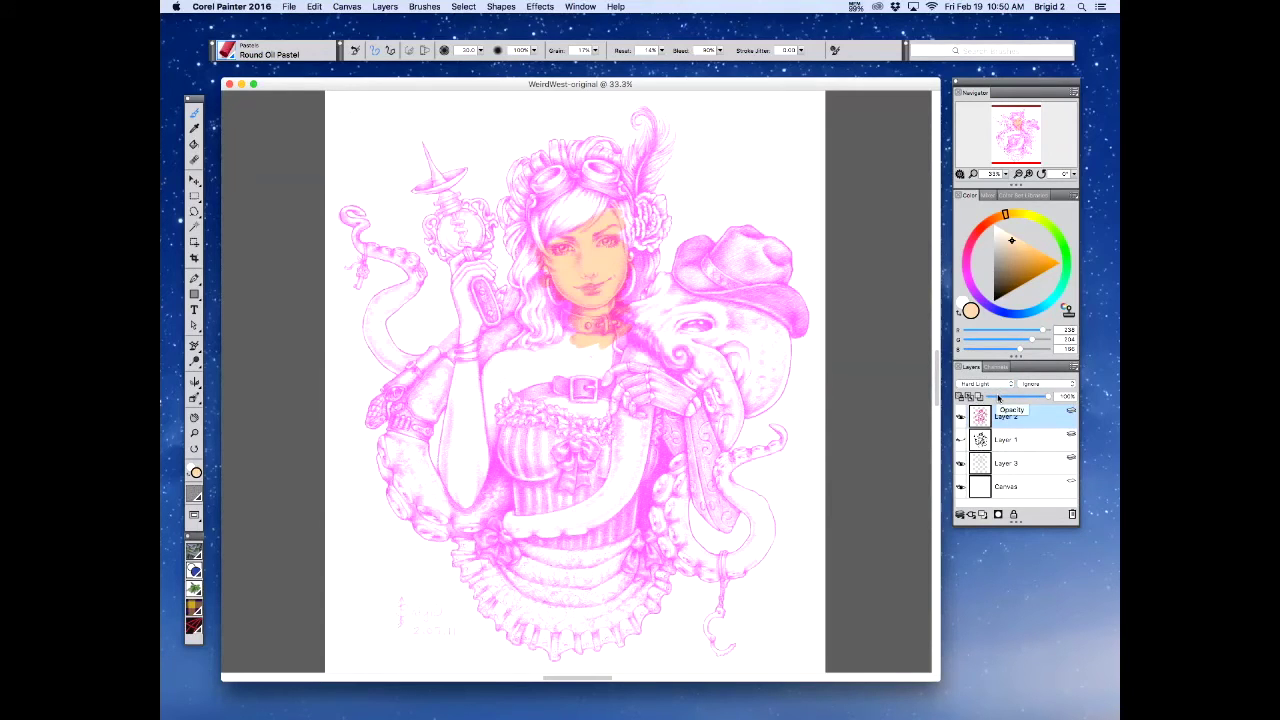